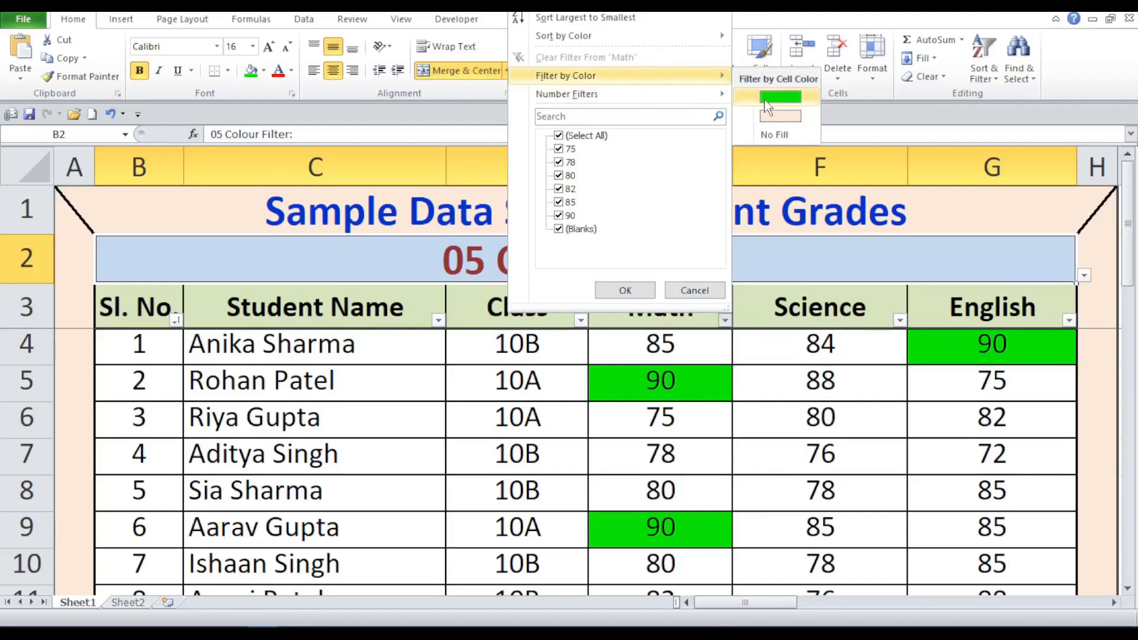
Filter the Math column by the bright green cell colour.
left_click(768, 98)
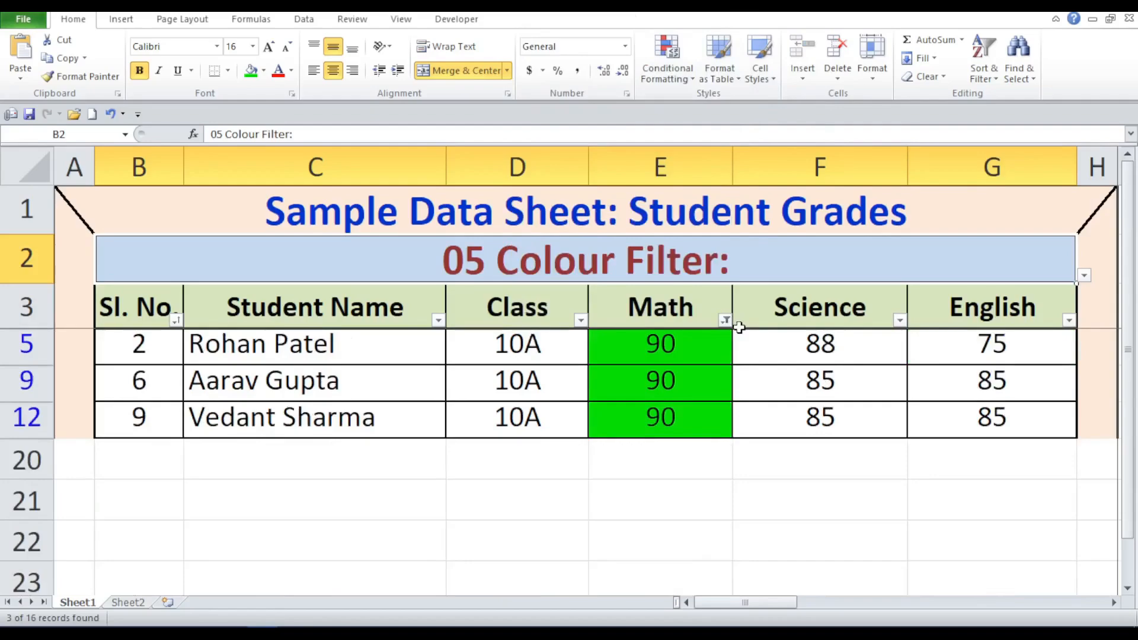
mouse_move(724, 332)
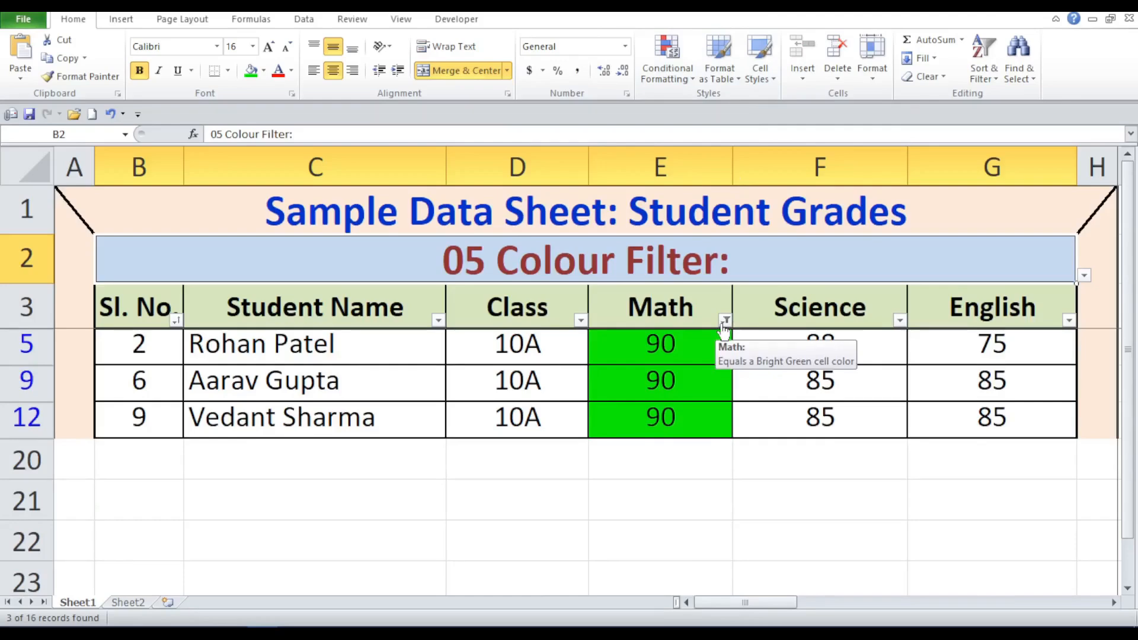
left_click(725, 321)
left_click(724, 322)
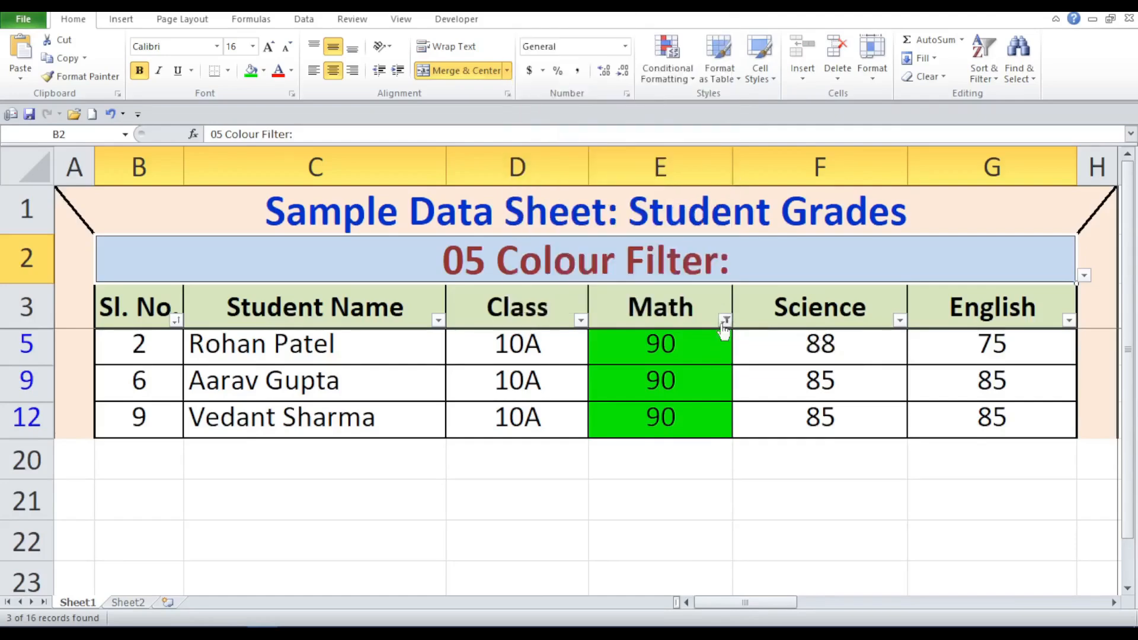
left_click(900, 321)
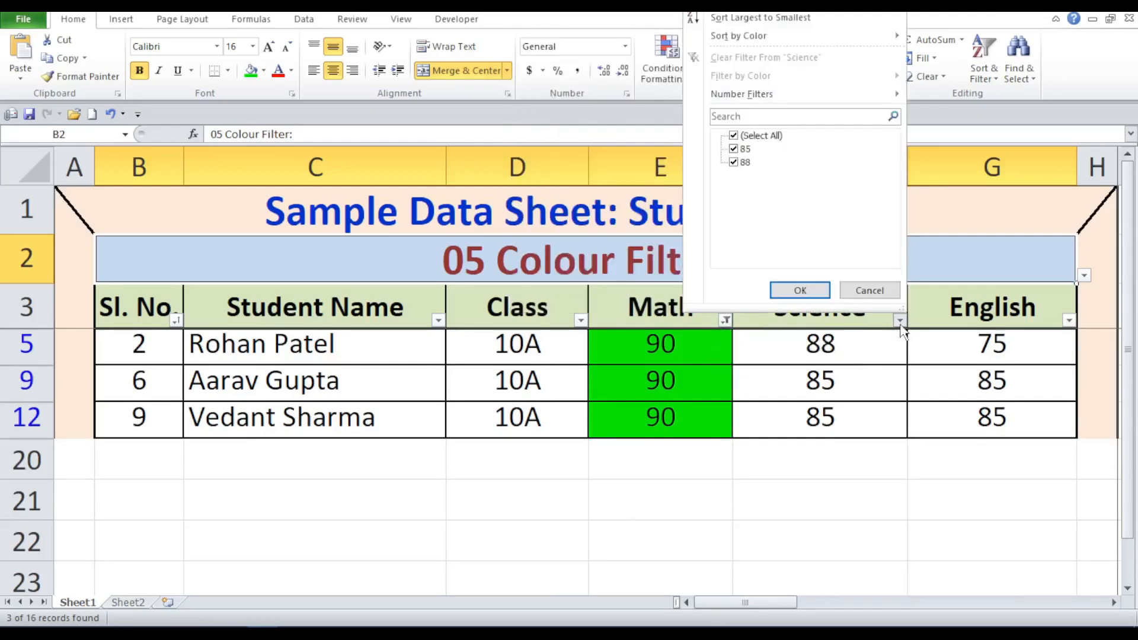
left_click(899, 321)
left_click(725, 320)
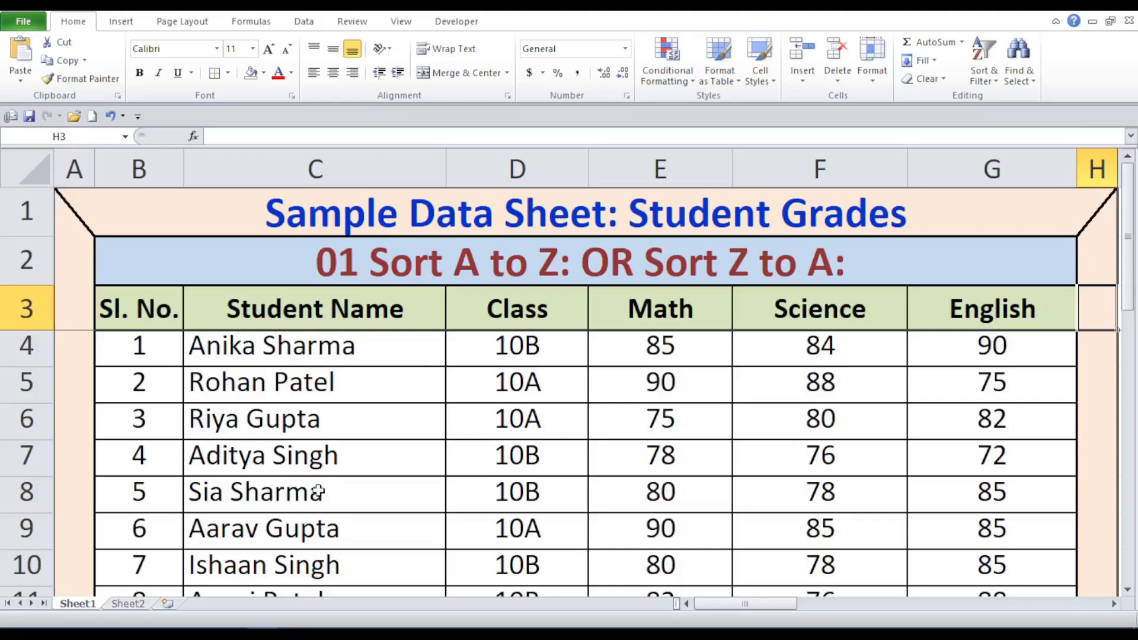
Examine the sheet title, the section heading and the column headers from Sl. No. to English.
left_click(356, 207)
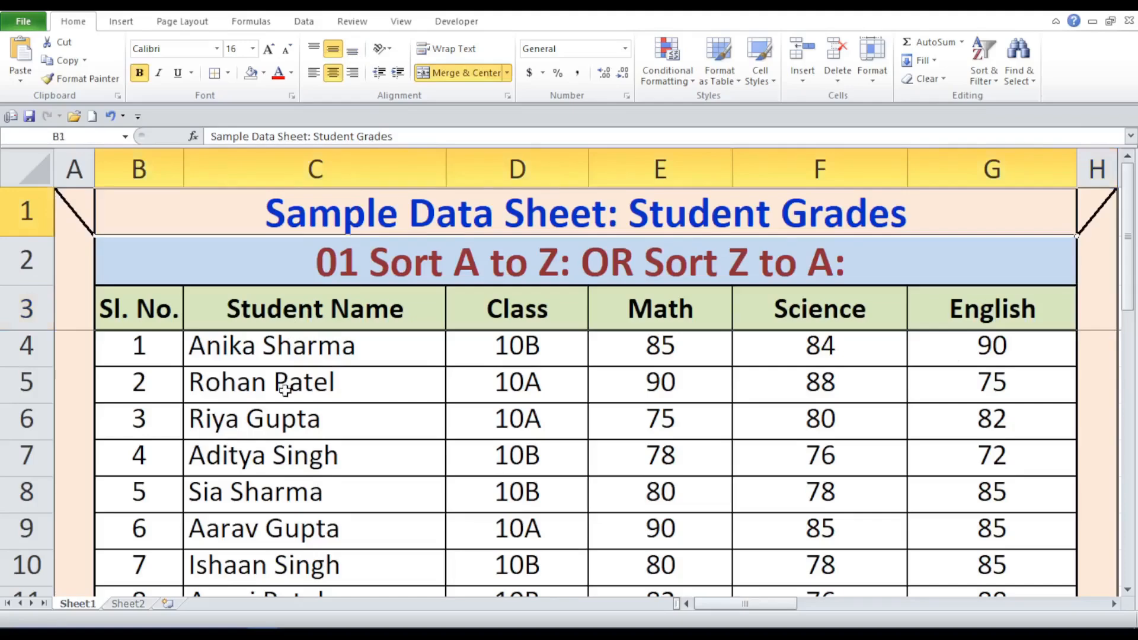
left_click(280, 269)
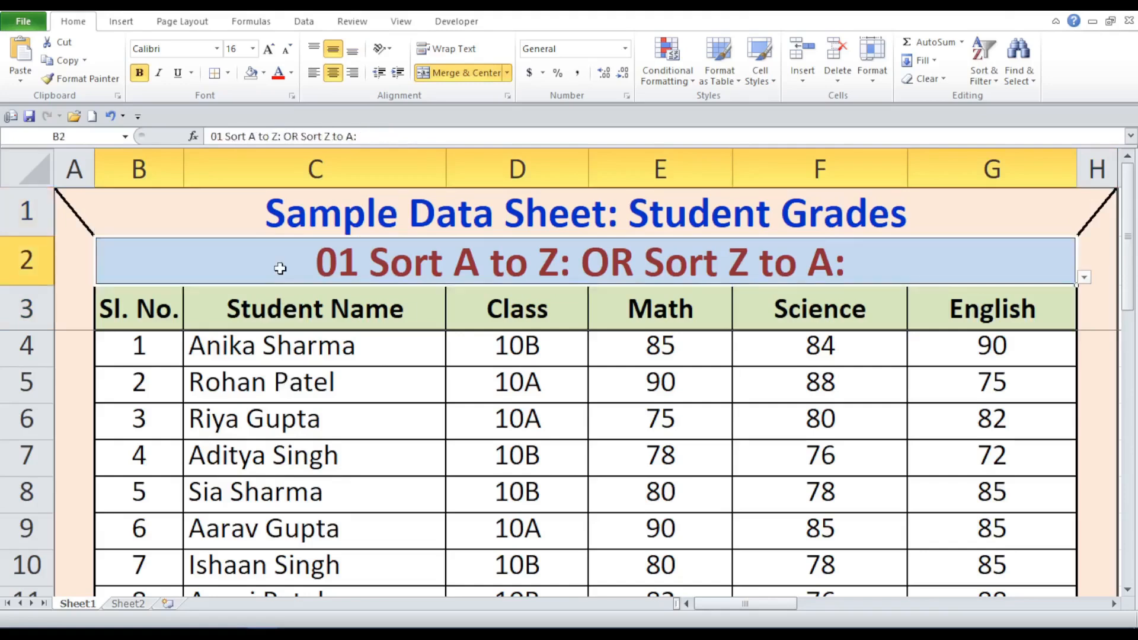
left_click(144, 315)
left_click(301, 317)
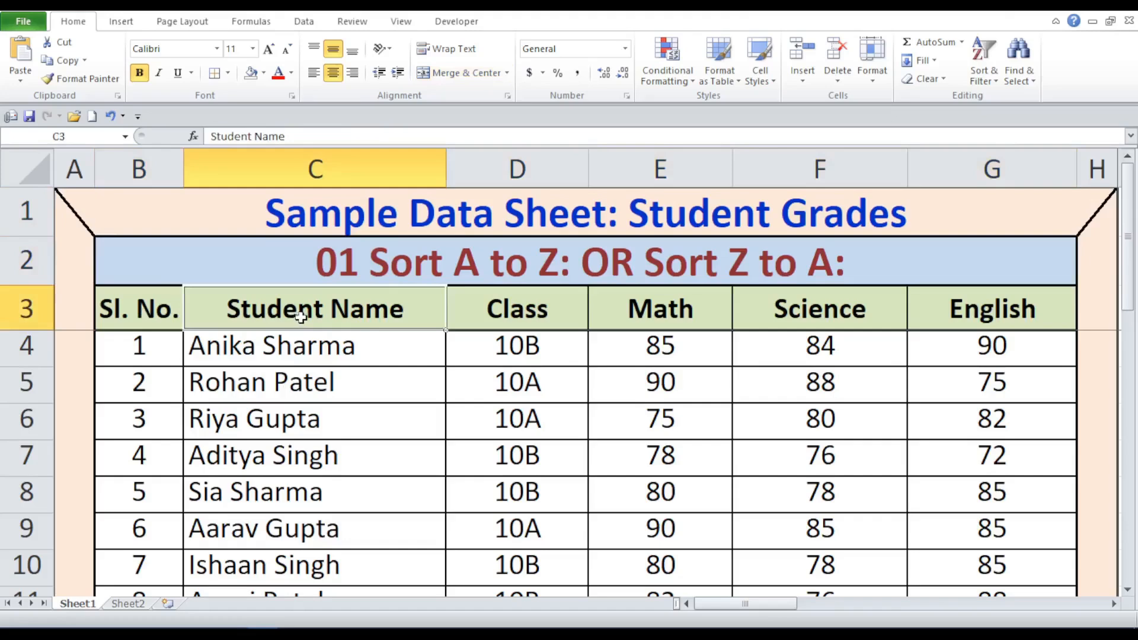
left_click(493, 303)
left_click(665, 313)
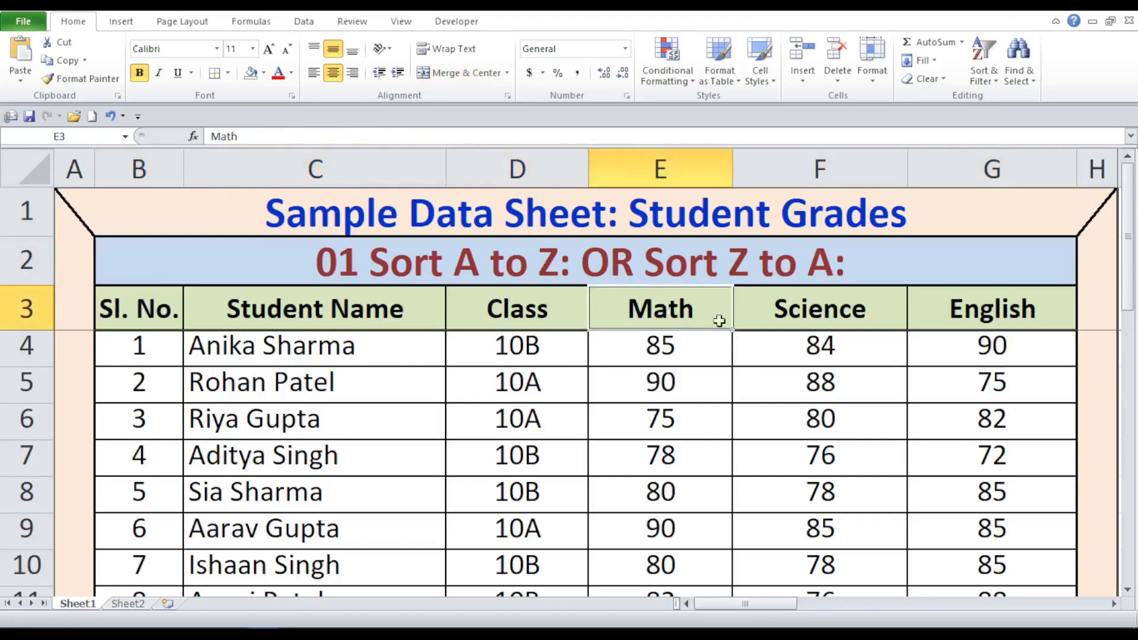
left_click(777, 315)
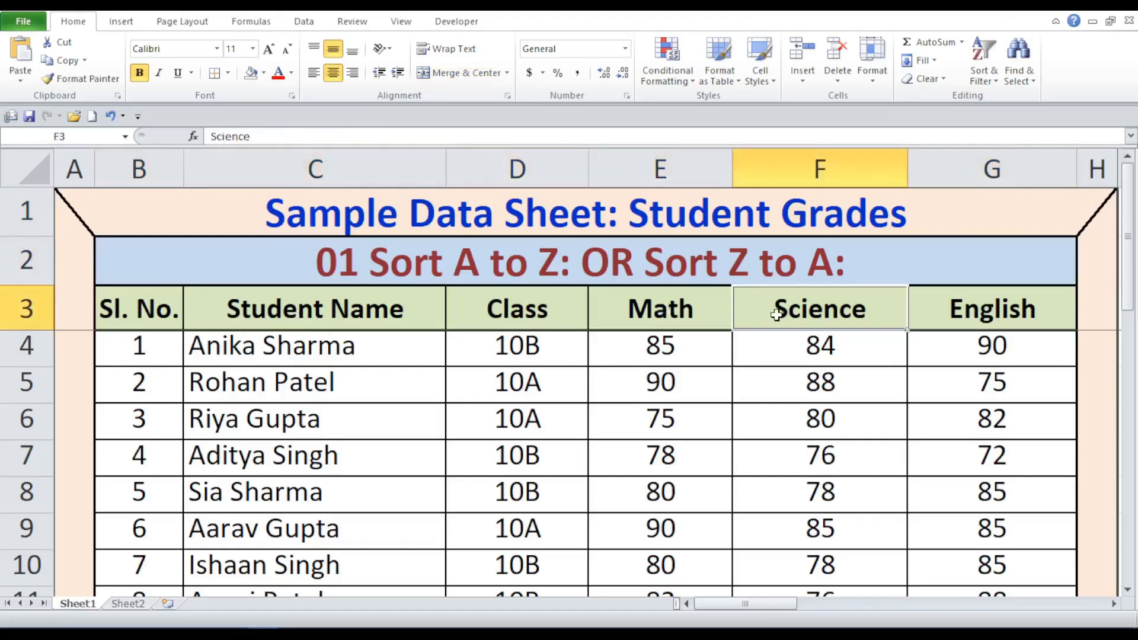
left_click(949, 314)
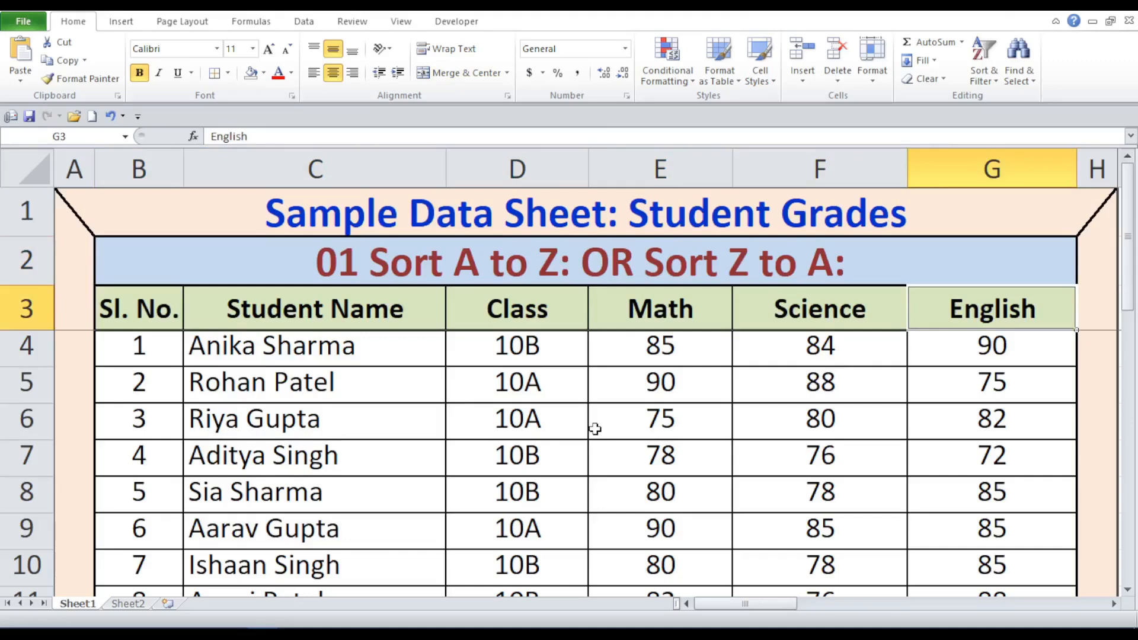
left_click(1092, 311)
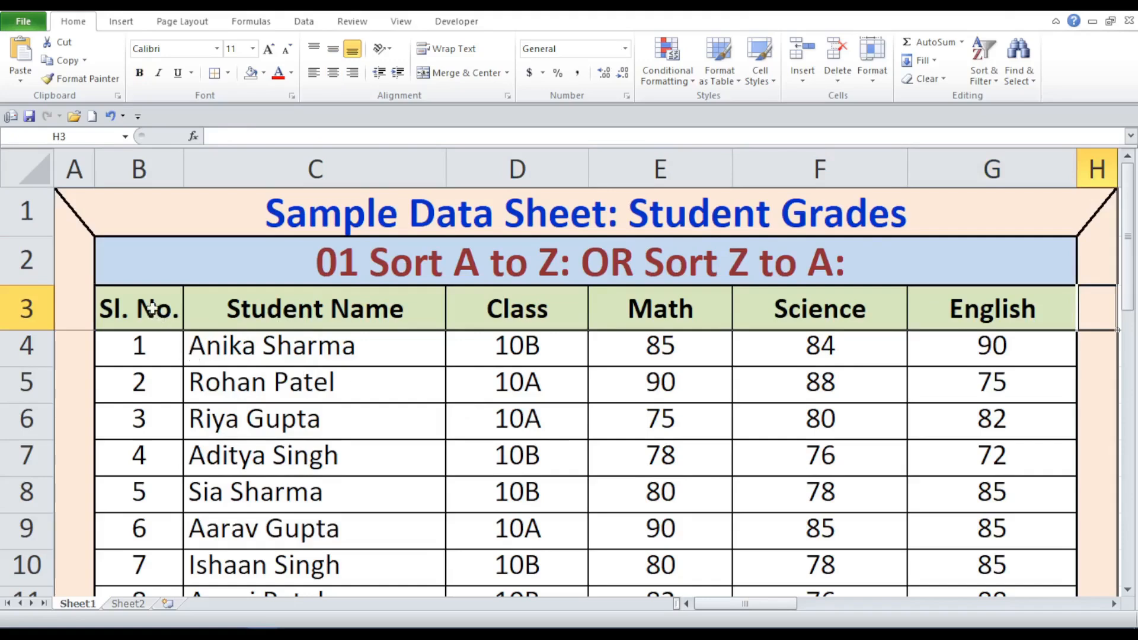
Sort the student records by Sl. No. from largest to smallest.
left_click(118, 22)
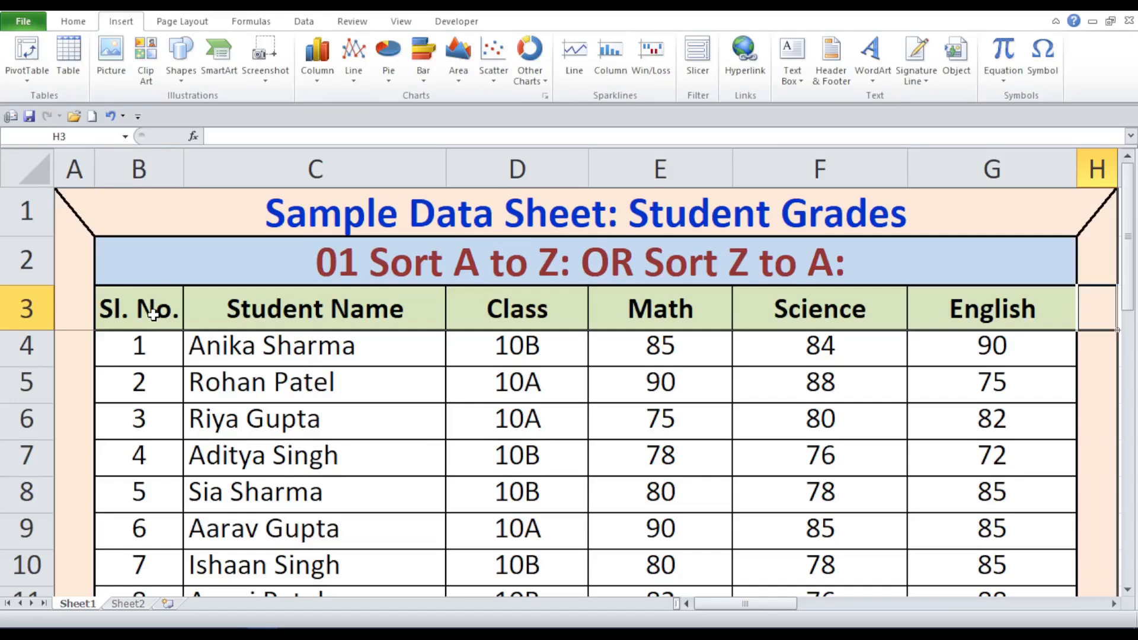
left_click(168, 351)
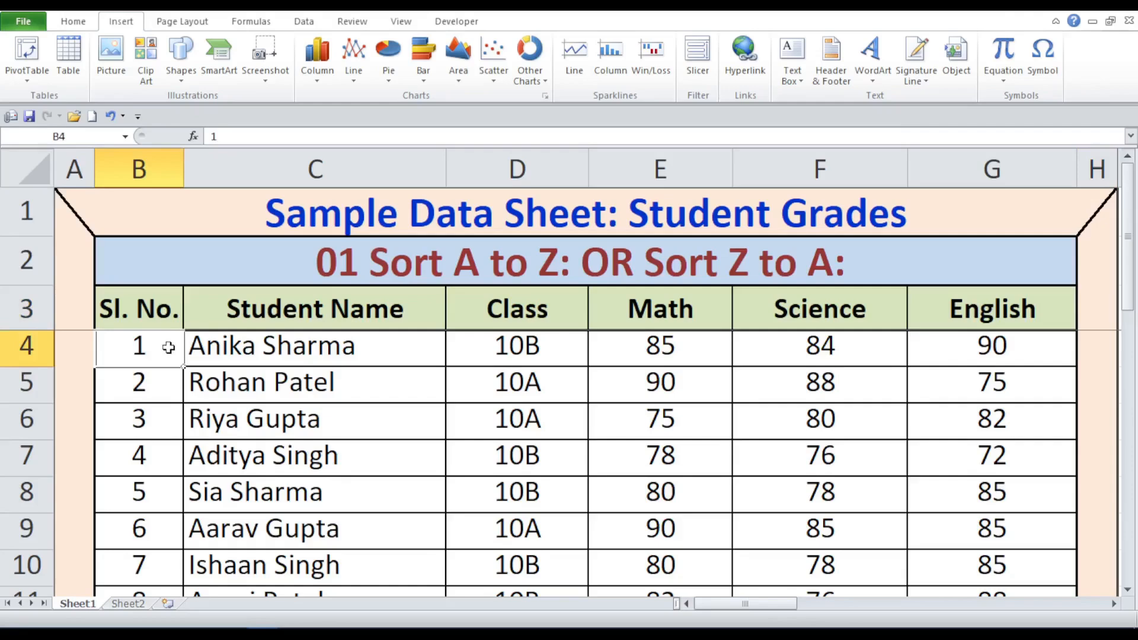
left_click(66, 23)
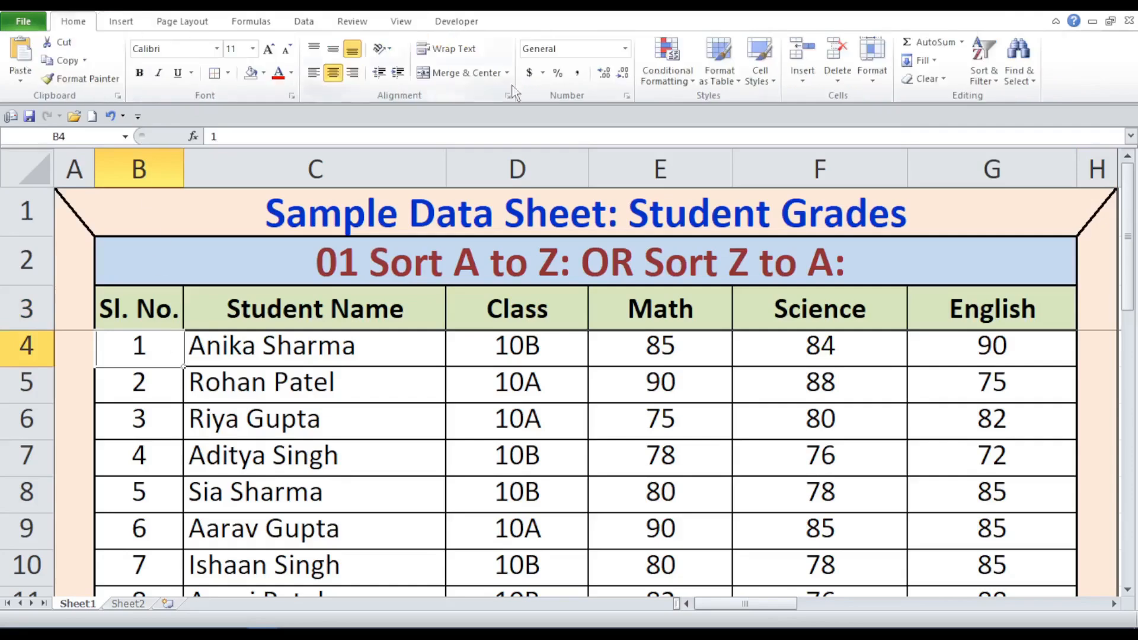
left_click(996, 82)
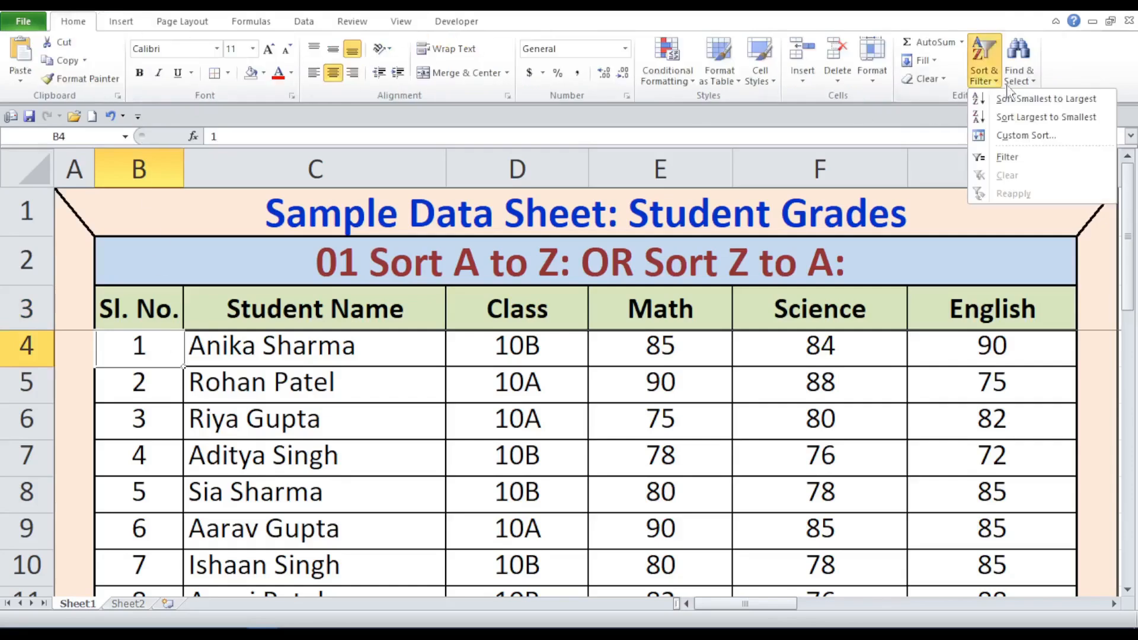
left_click(1015, 119)
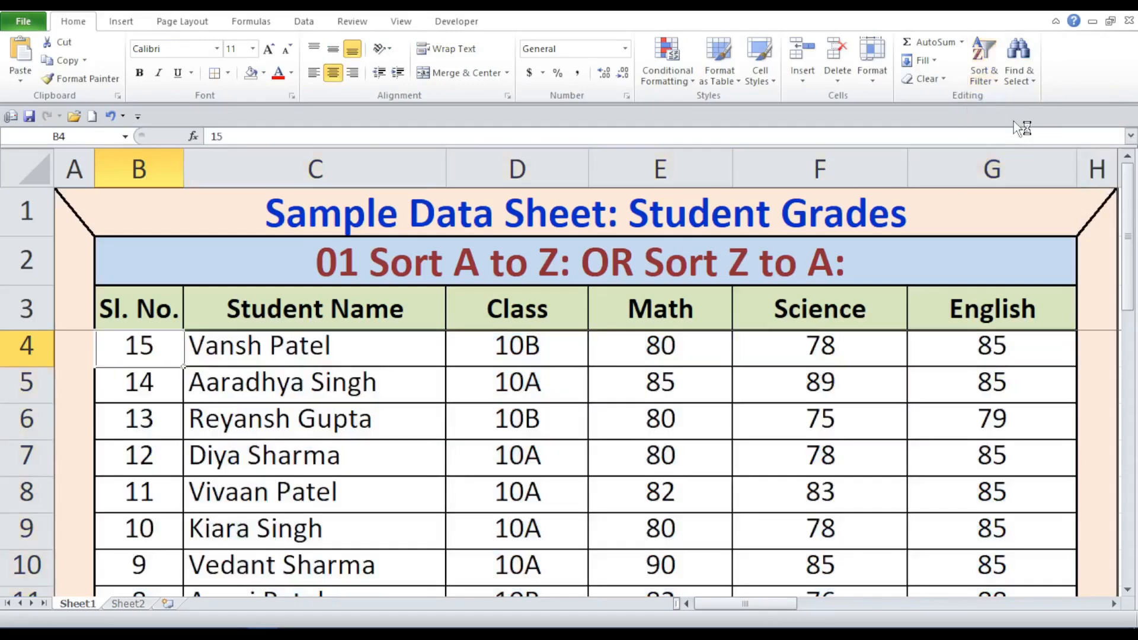
left_click(680, 455)
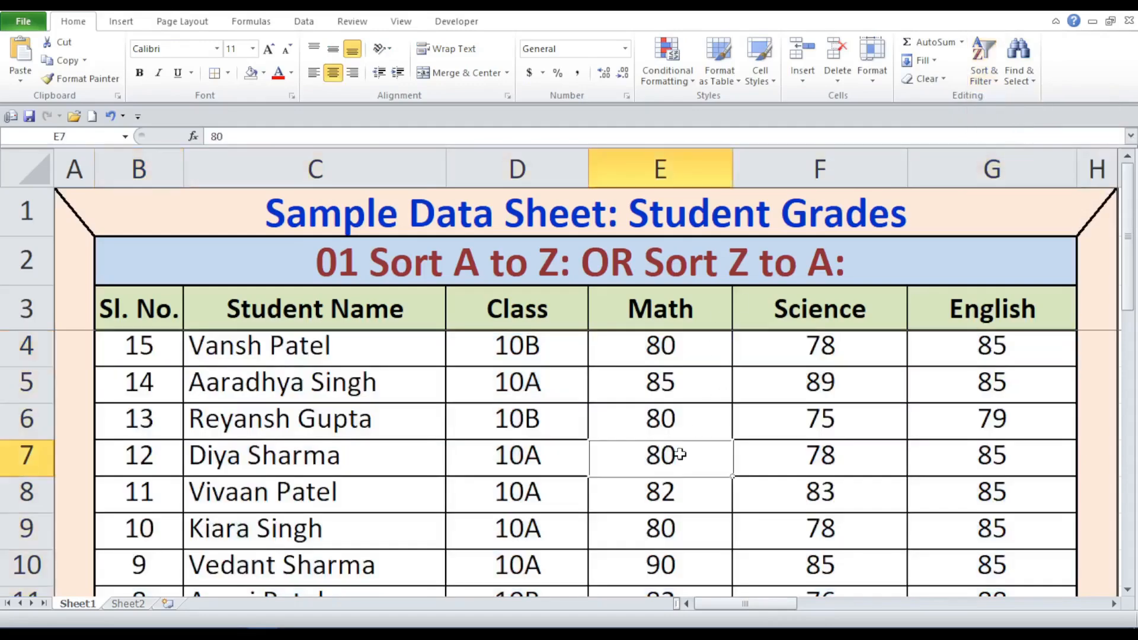
left_click(172, 352)
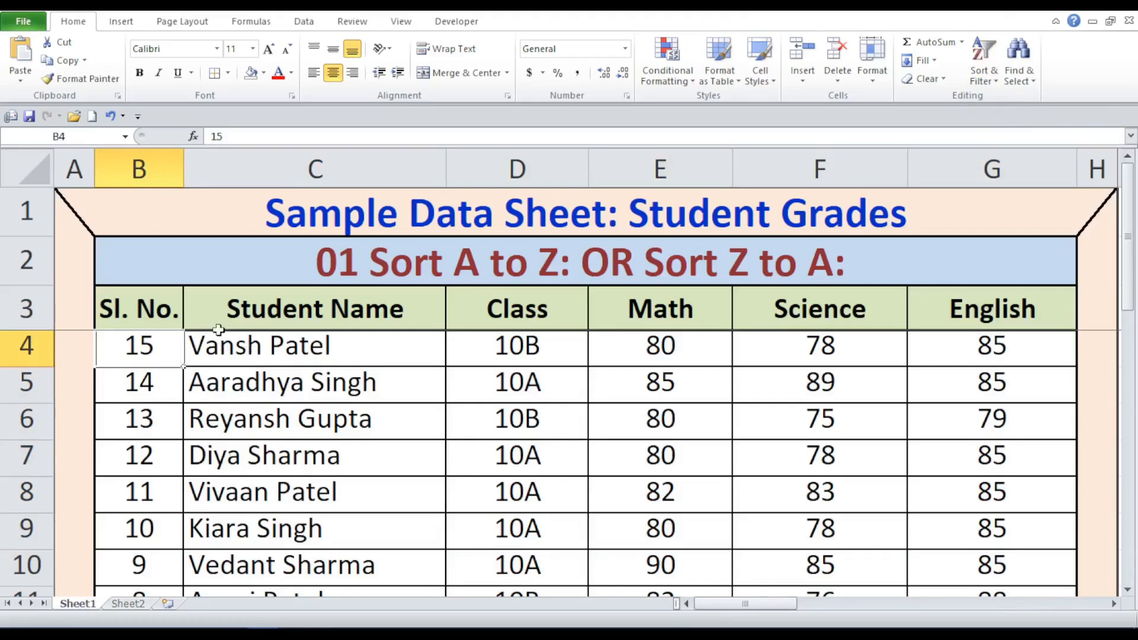
Undo the last sort of the student records.
left_click(112, 121)
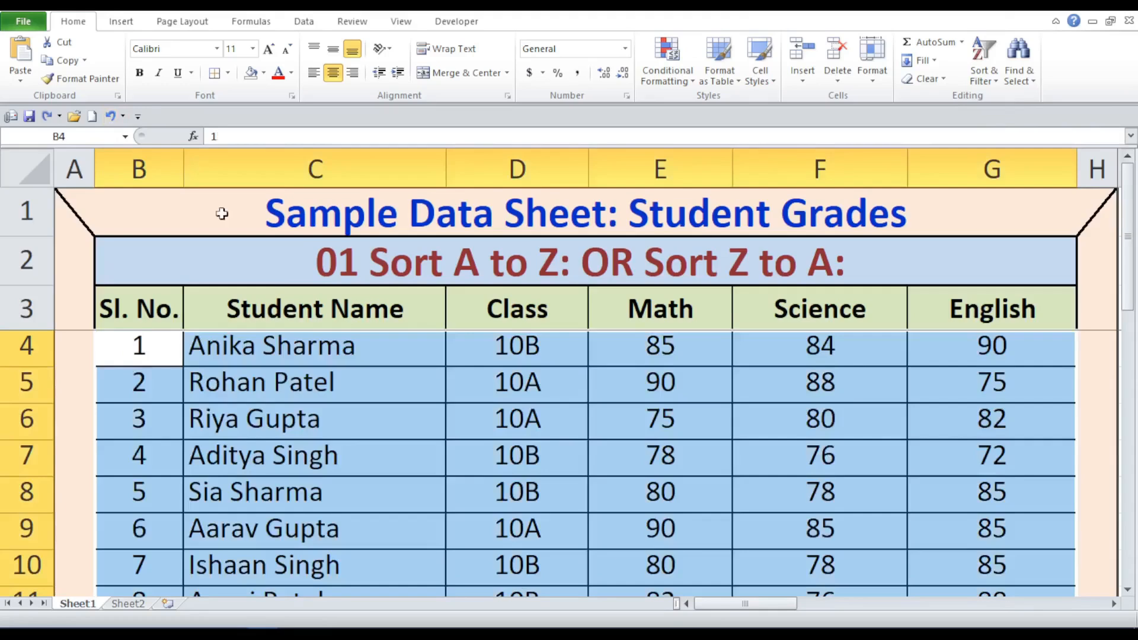
left_click(300, 415)
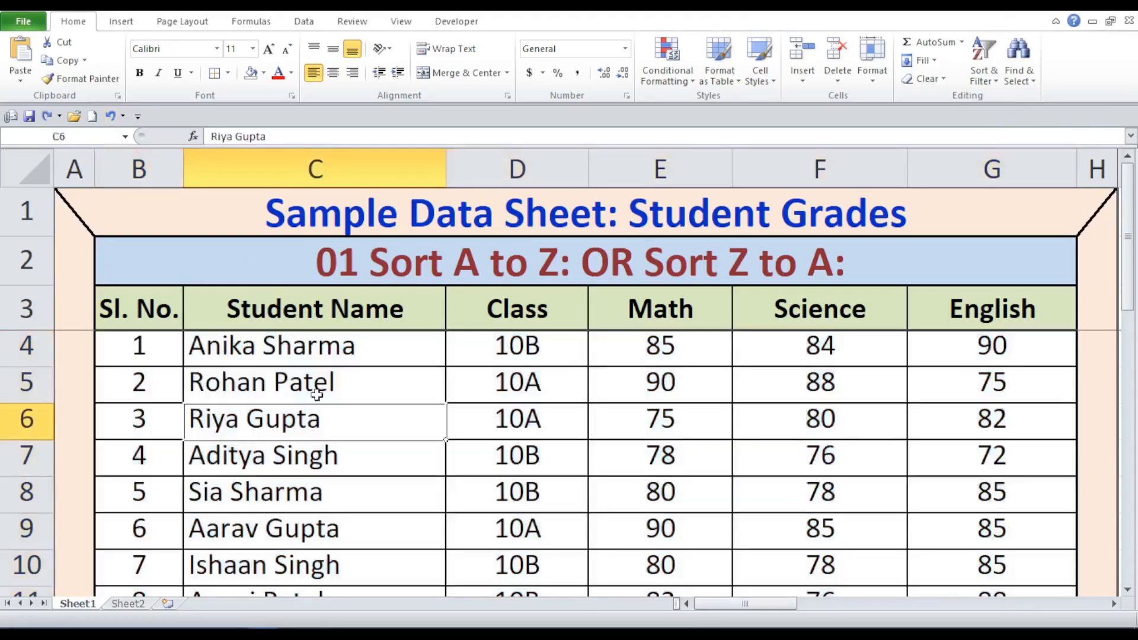
left_click(1097, 323)
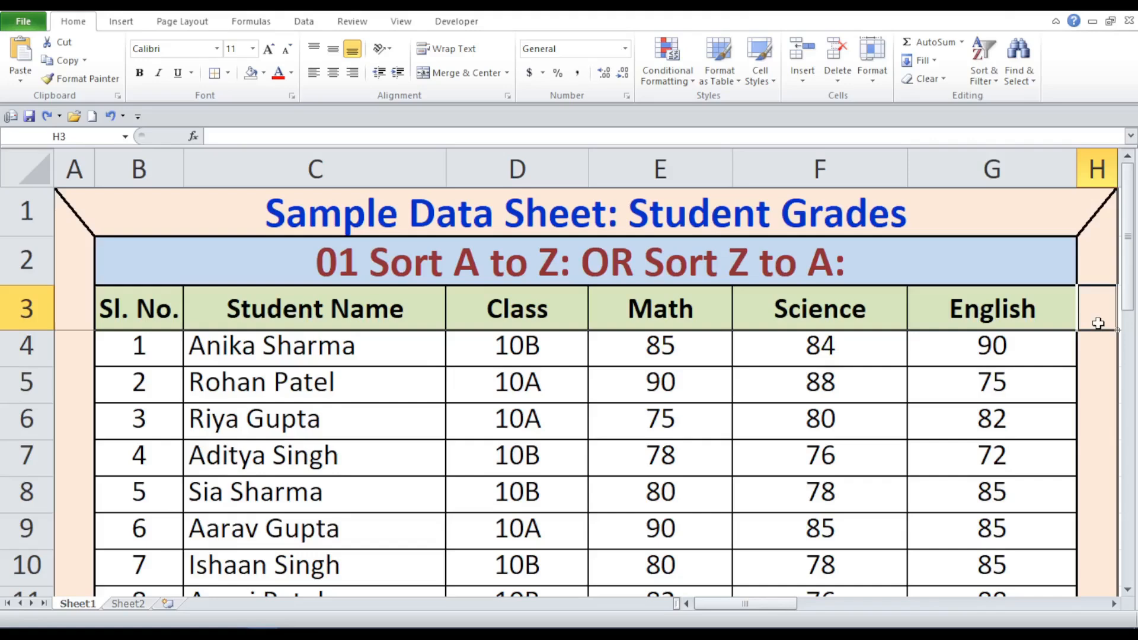
Add filters to the header row B3:G3, from Sl. No. to English.
left_click(545, 309)
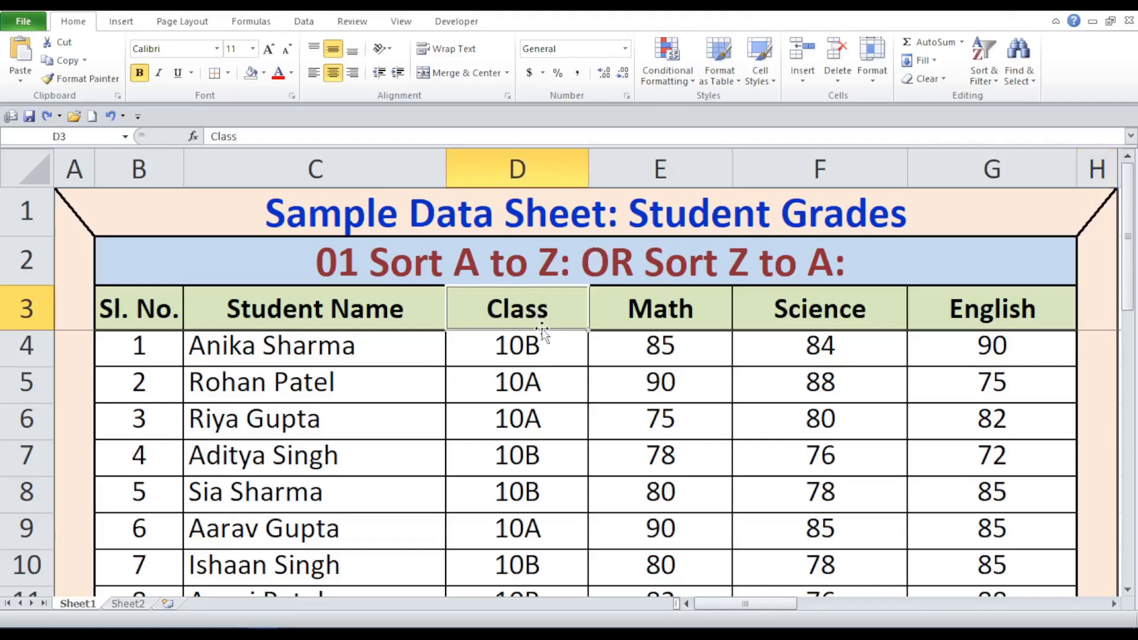
left_click(153, 296)
left_click_drag(154, 296, 943, 314)
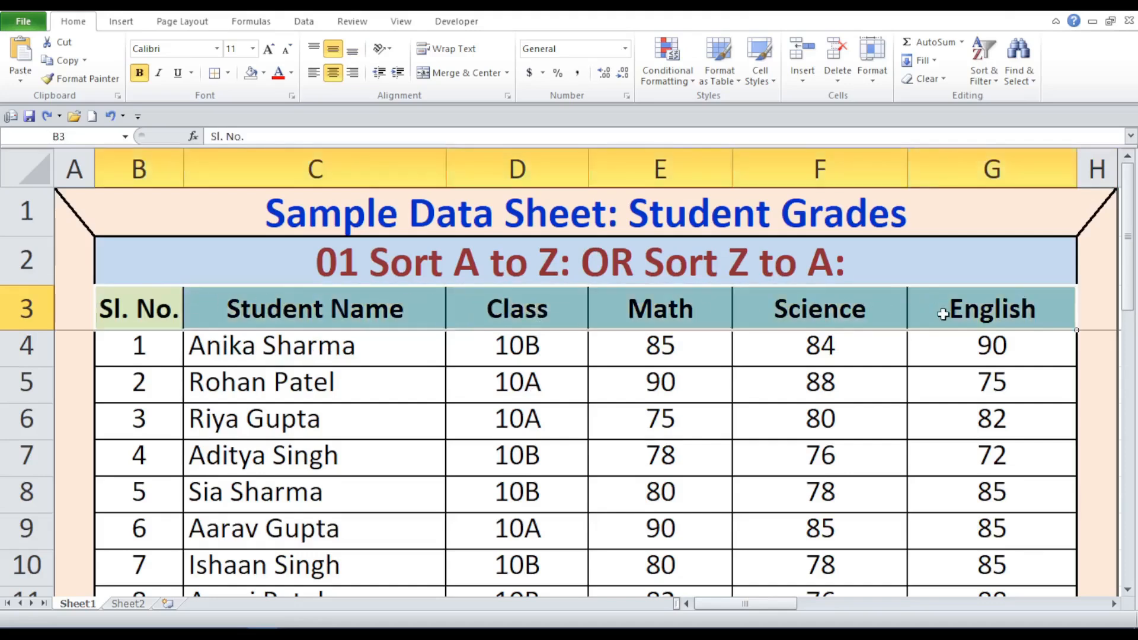
left_click(116, 22)
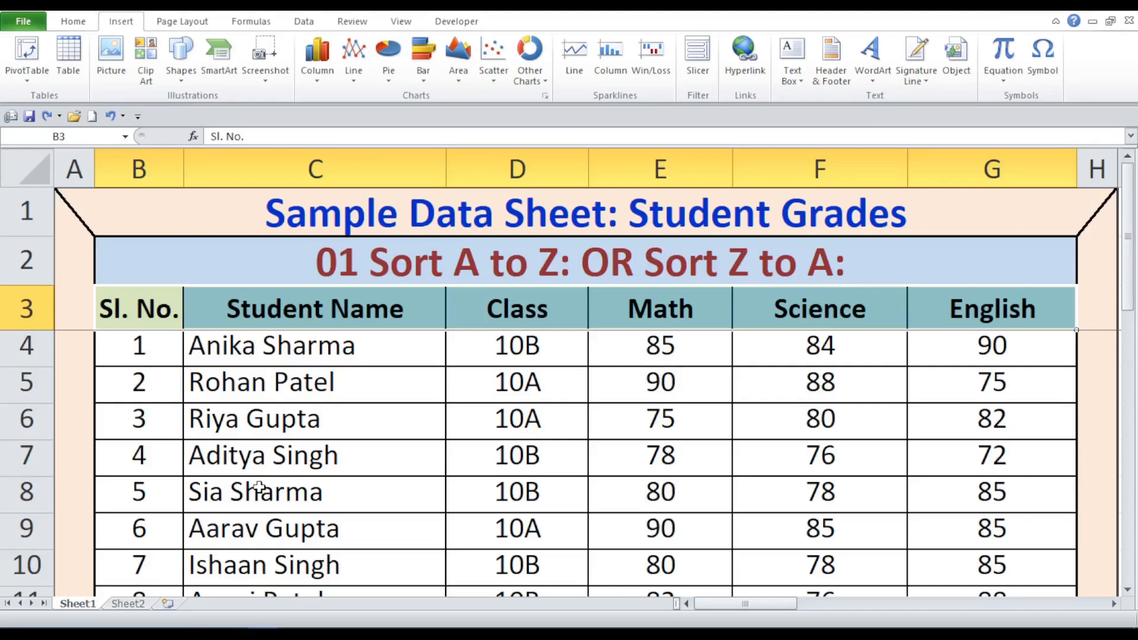
left_click(83, 26)
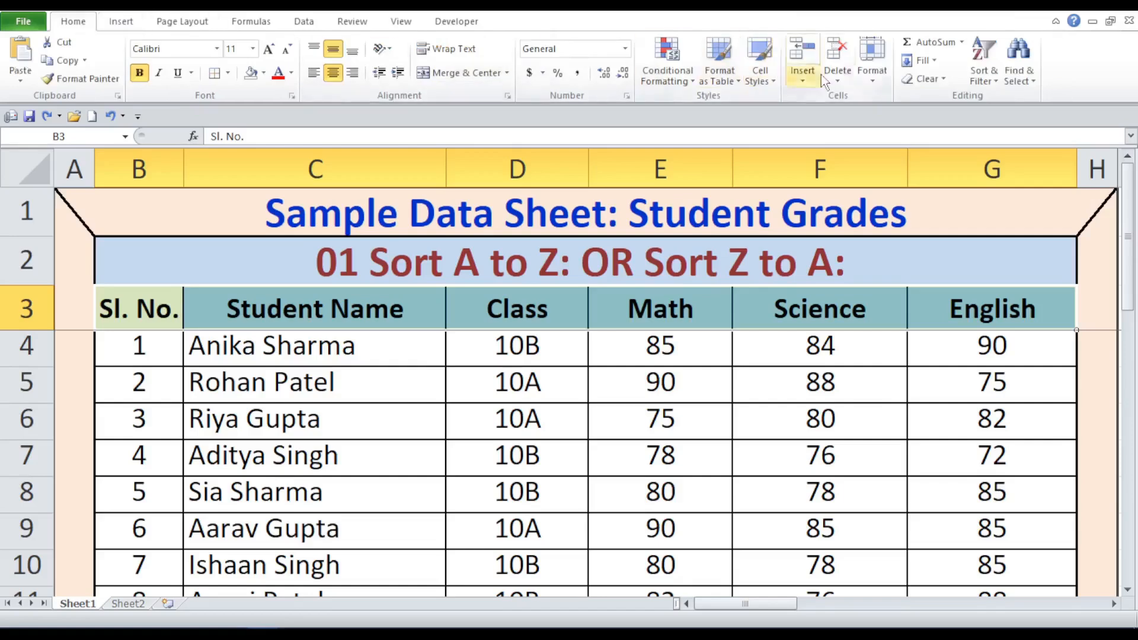
left_click(994, 78)
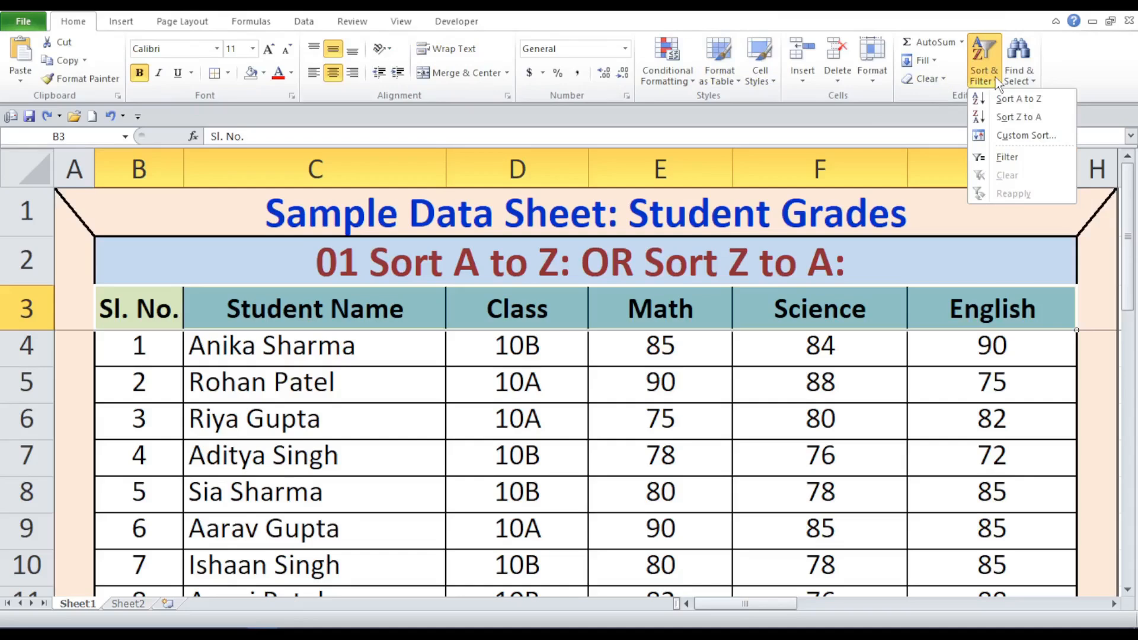
left_click(1006, 158)
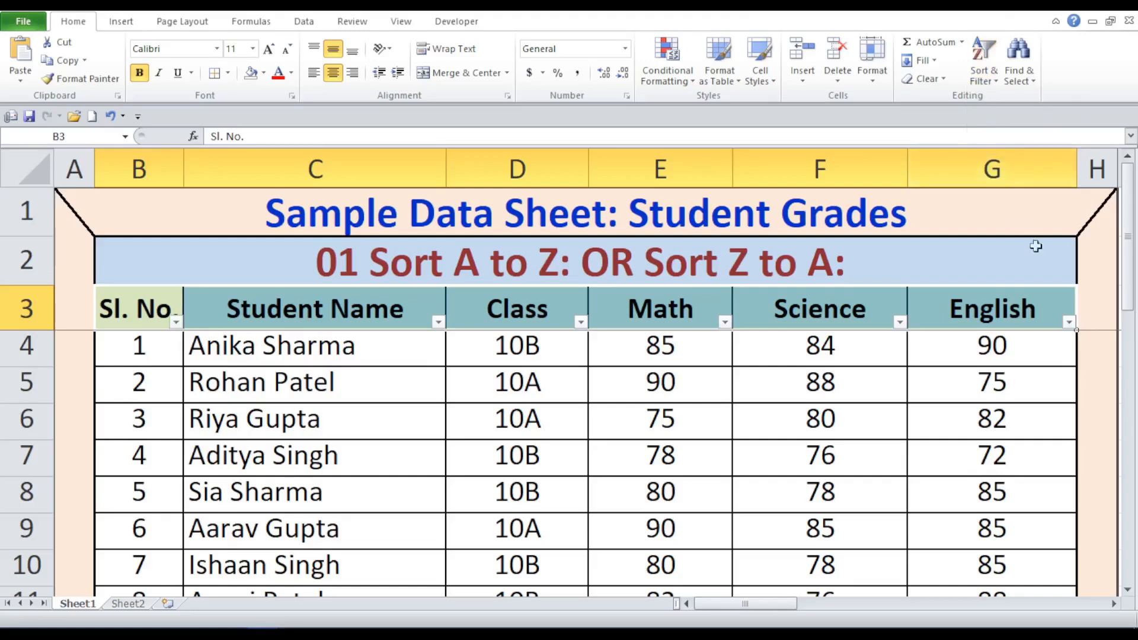
left_click(1094, 260)
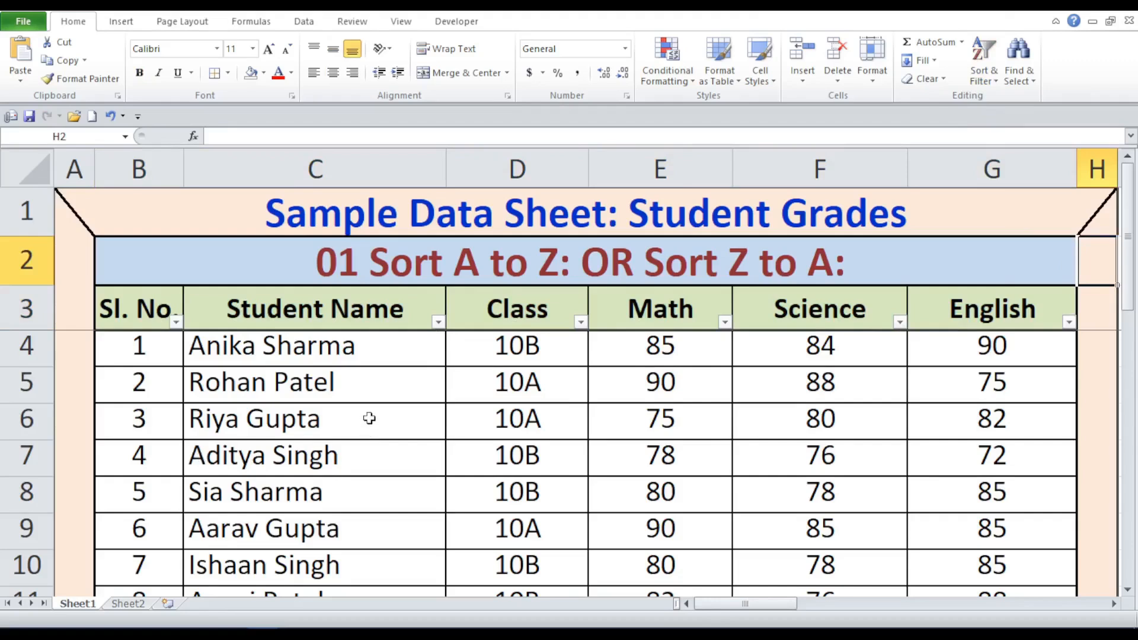
Sort the table by Student Name from A to Z, and again from Z to A.
left_click(439, 323)
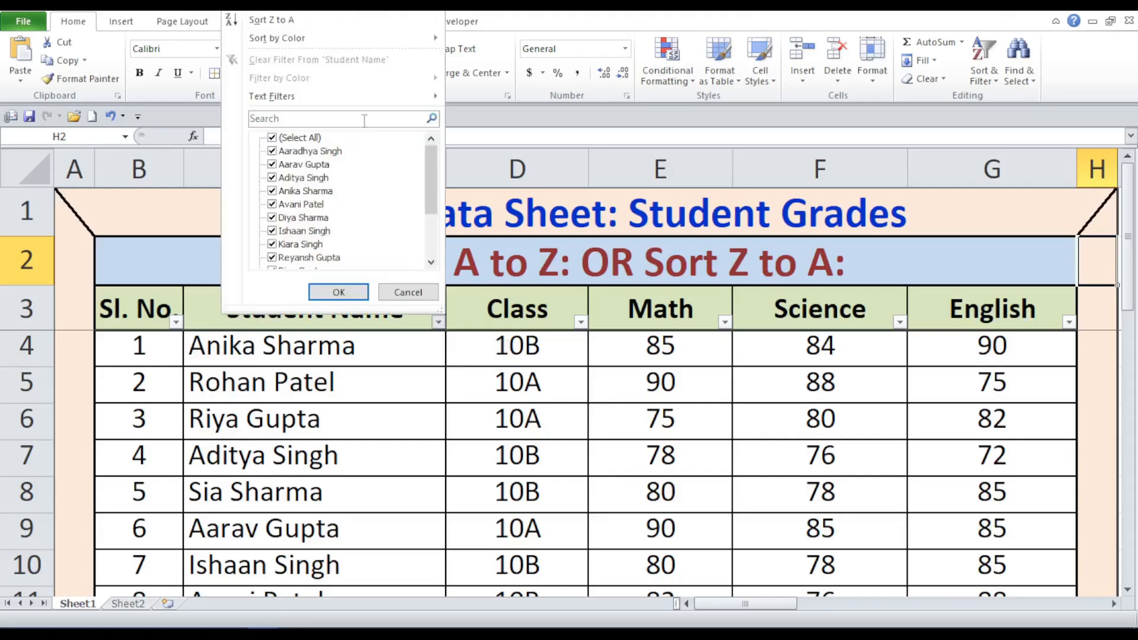
left_click(336, 12)
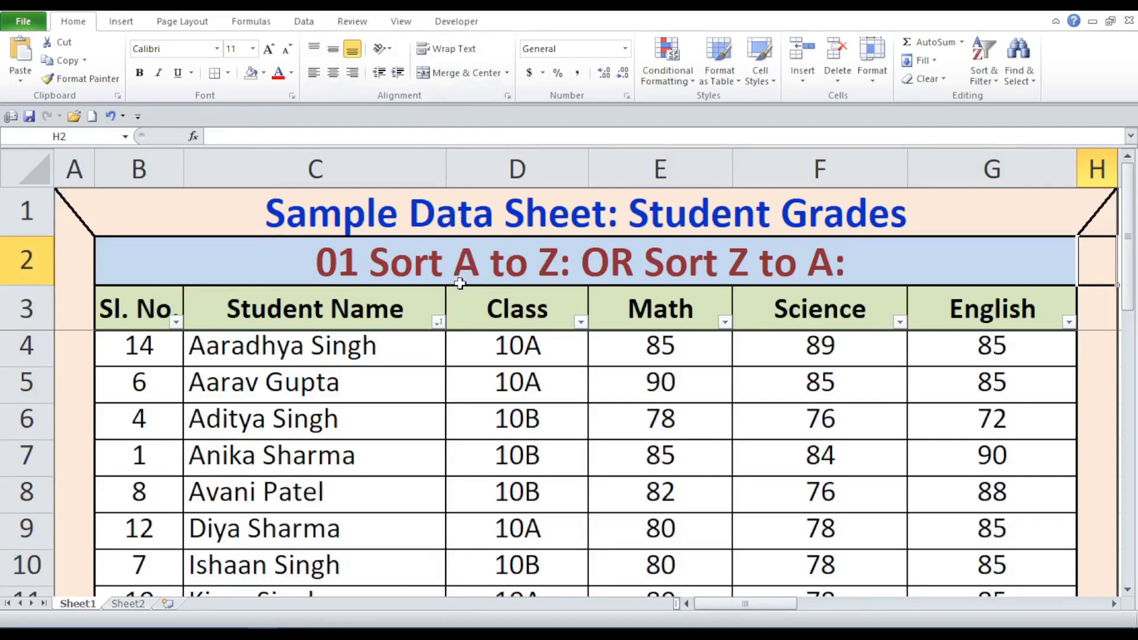
left_click(439, 321)
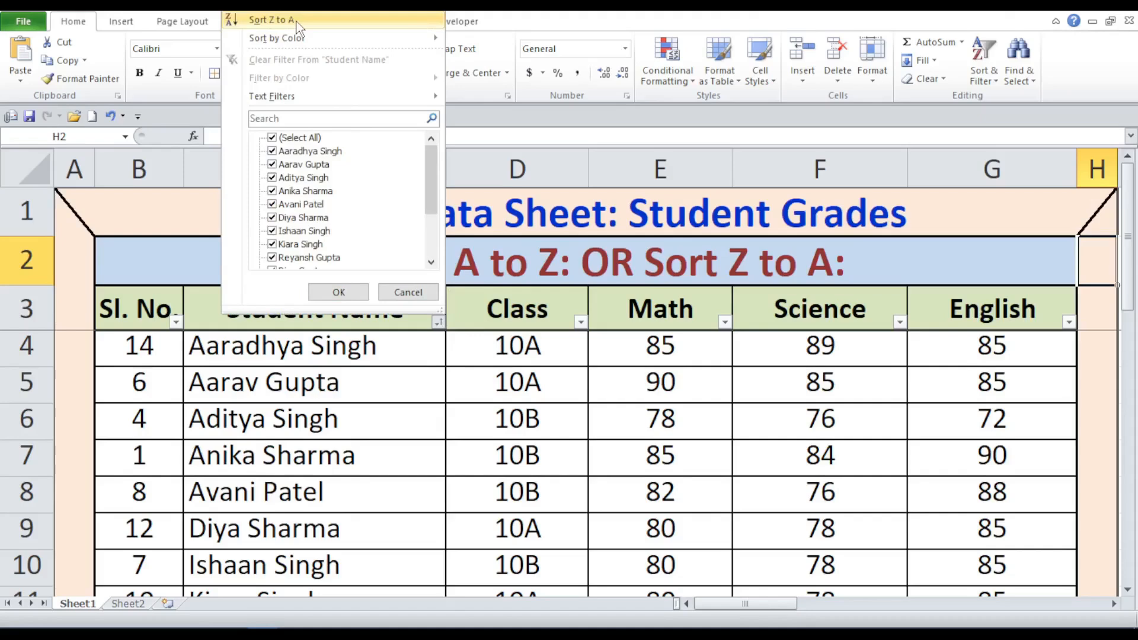
left_click(272, 20)
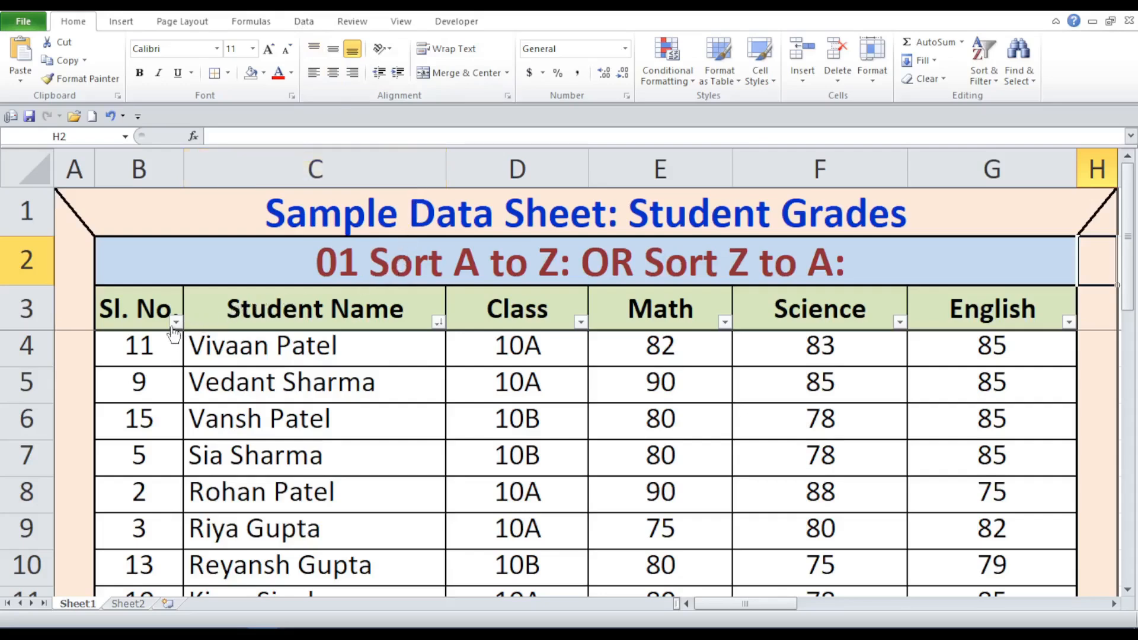
Choose "01 Sort A to Z: OR Sort Z to A:" as the section heading in cell B2.
left_click(1010, 268)
left_click(1084, 277)
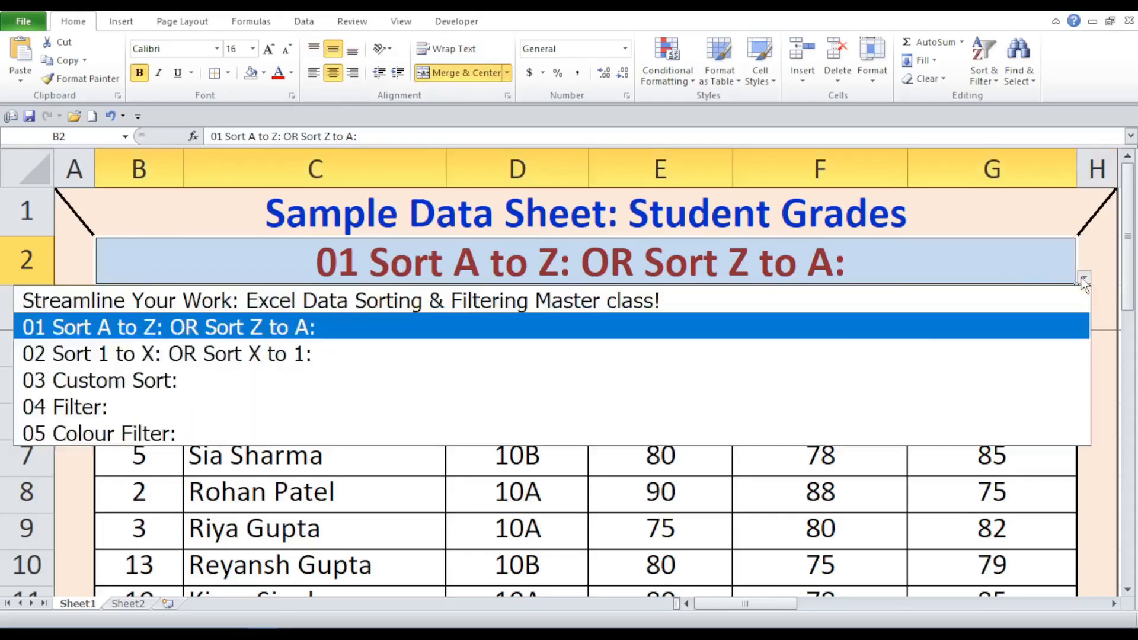
left_click(886, 332)
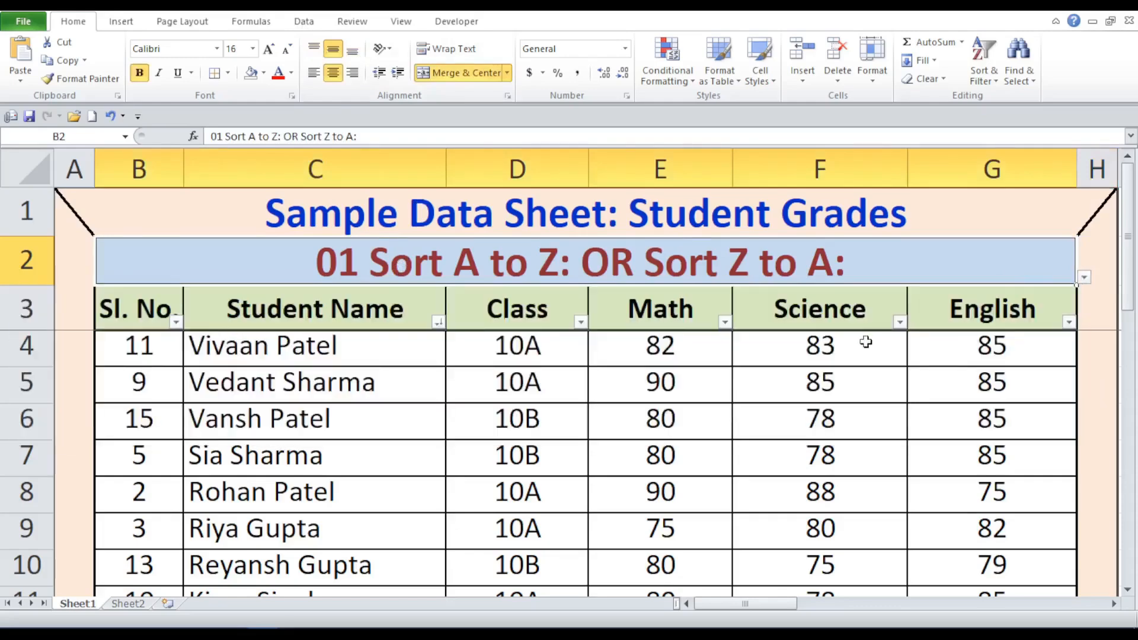
Set the section heading in B2 to "02 Sort 1 to X: OR Sort X to 1:" and sort the table by Sl. No. from smallest to largest.
left_click(1084, 277)
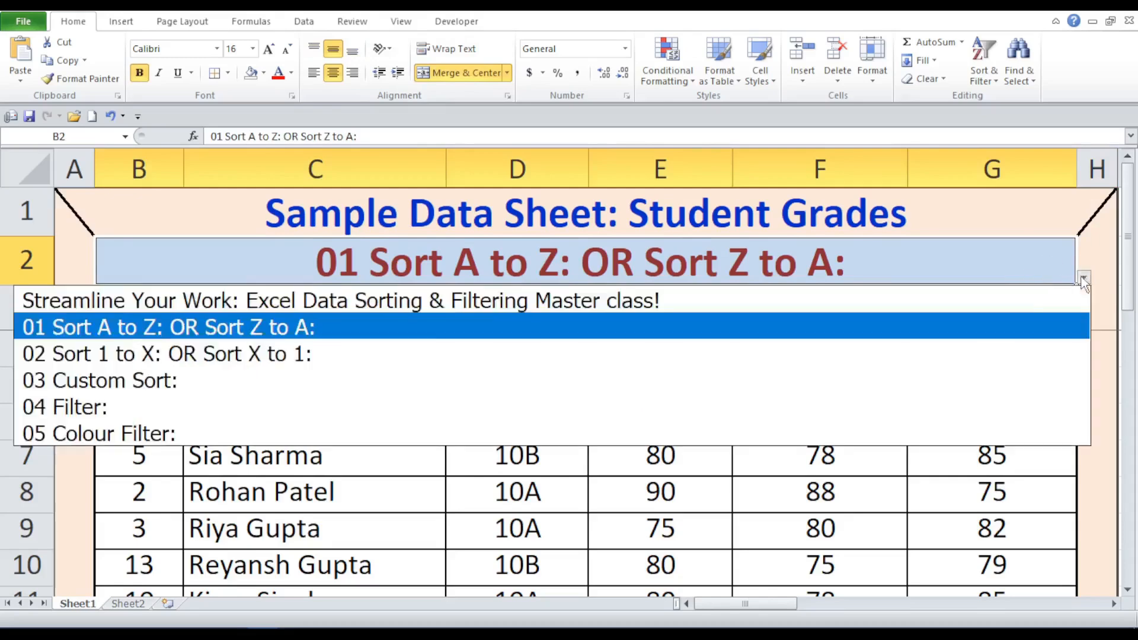
left_click(610, 351)
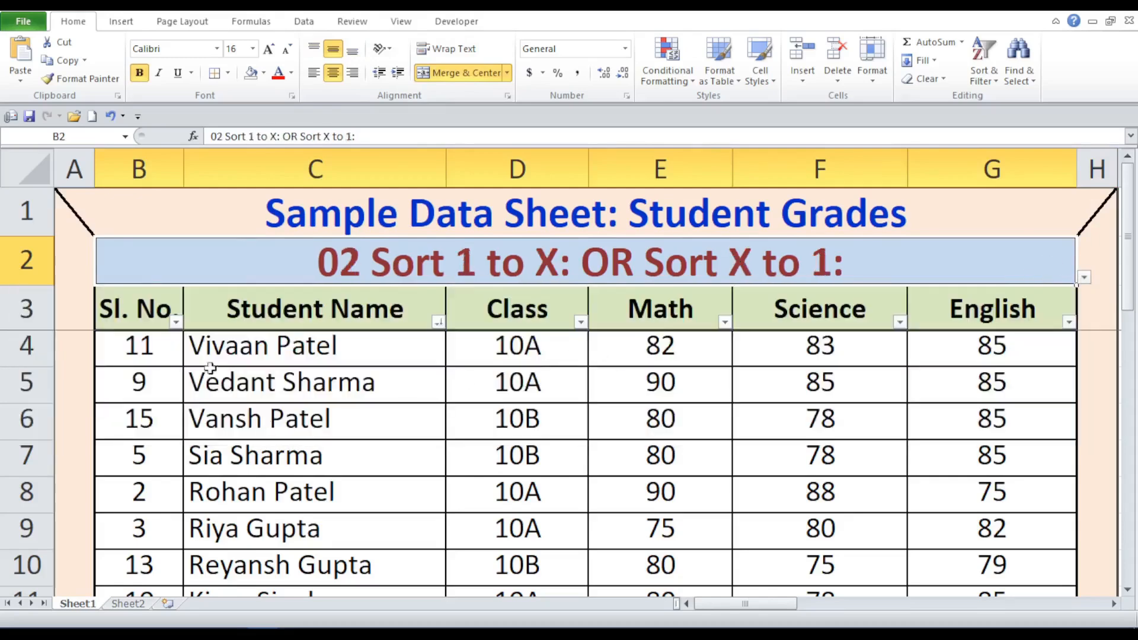
left_click(176, 323)
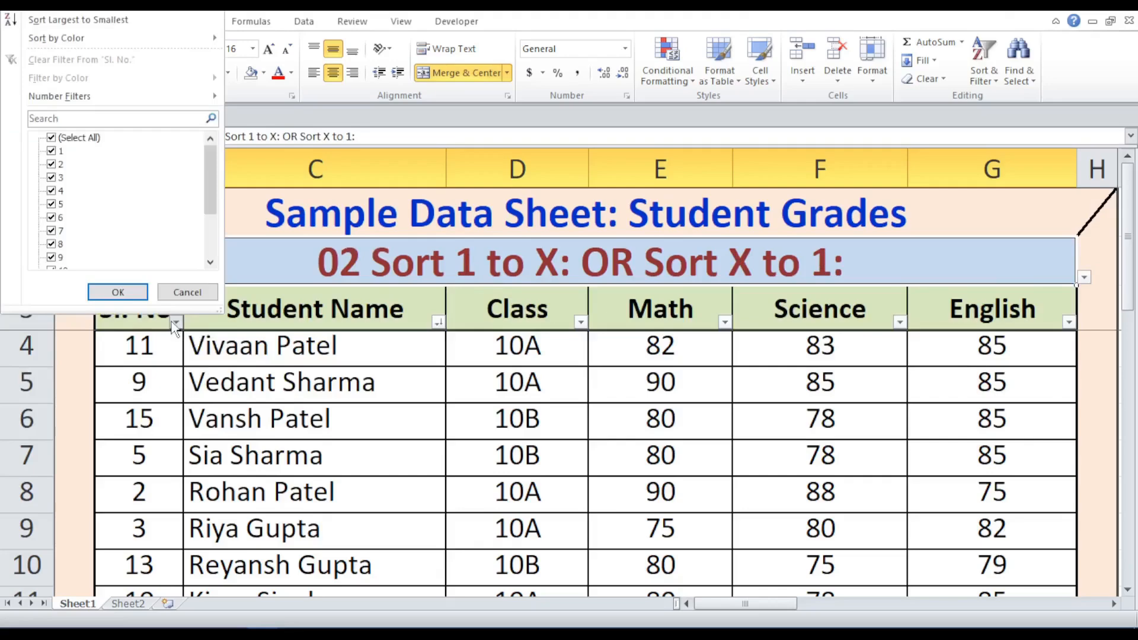
left_click(157, 355)
left_click(176, 323)
left_click(68, 18)
left_click(342, 483)
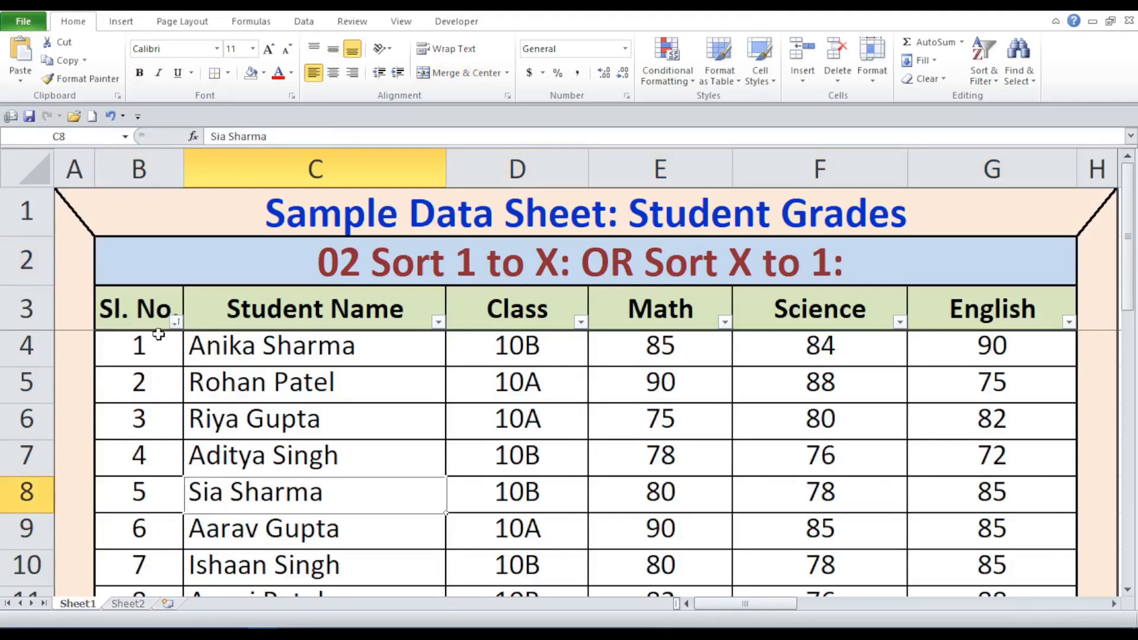
Sort the table by Sl. No. from largest to smallest, and again from smallest to largest.
left_click(175, 321)
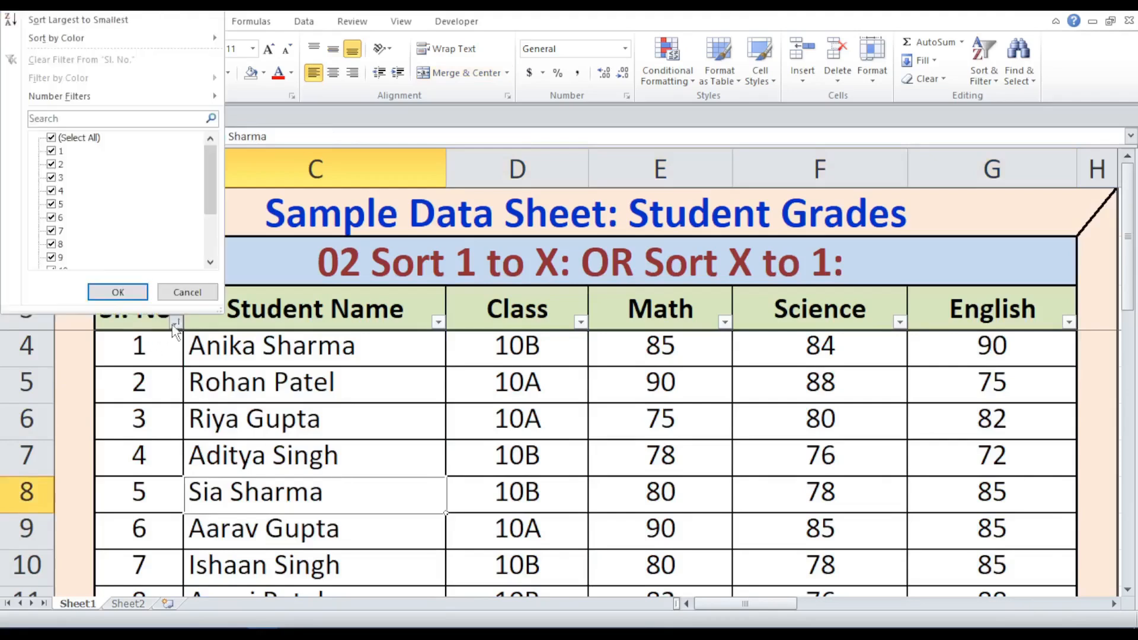
left_click(99, 24)
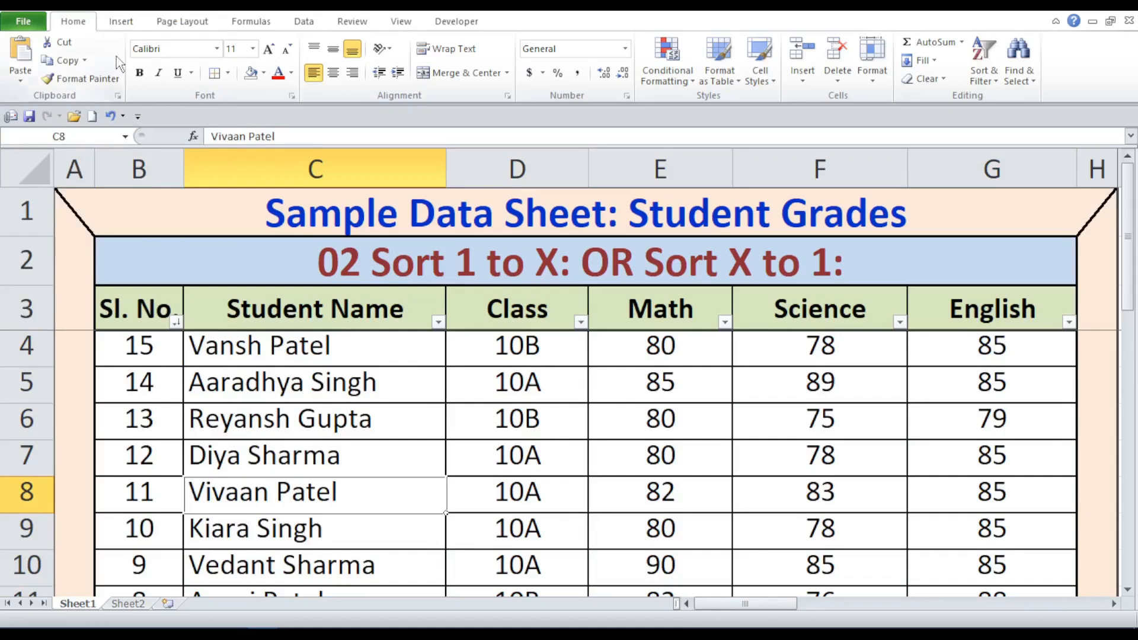
left_click(176, 324)
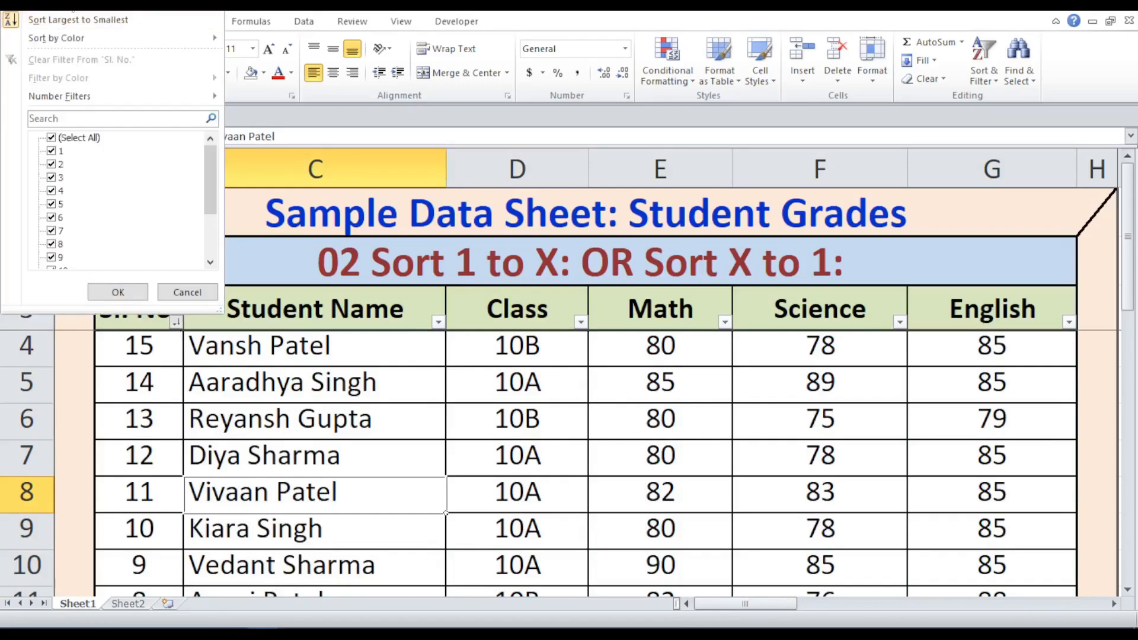
left_click(68, 12)
left_click(255, 492)
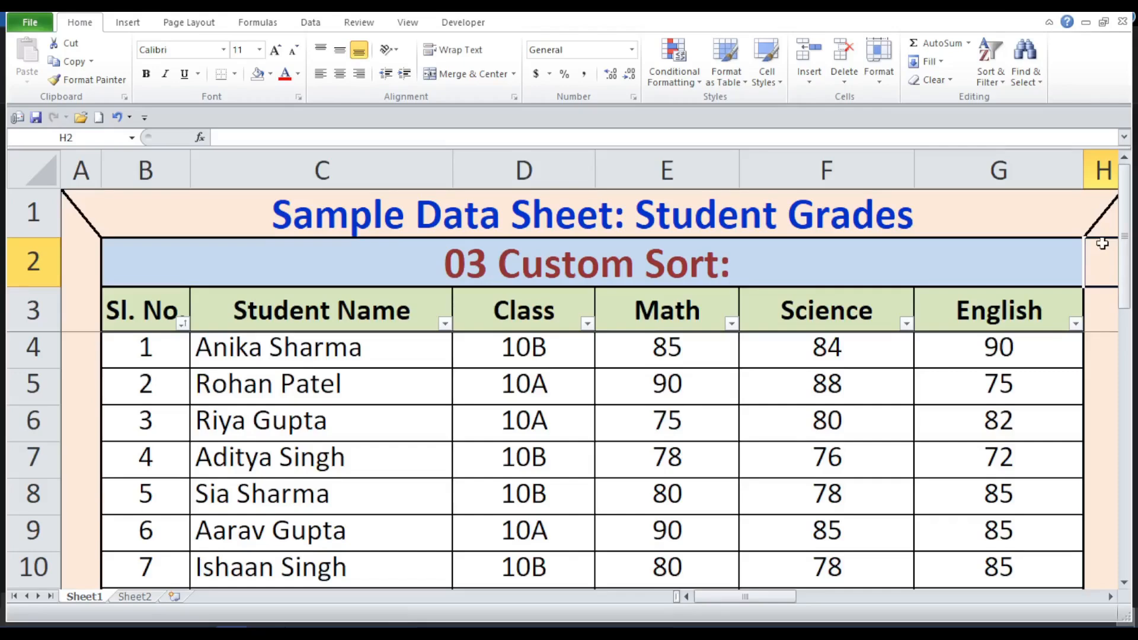
Sort the table by Class from A to Z and look through the regrouped student rows.
left_click(587, 324)
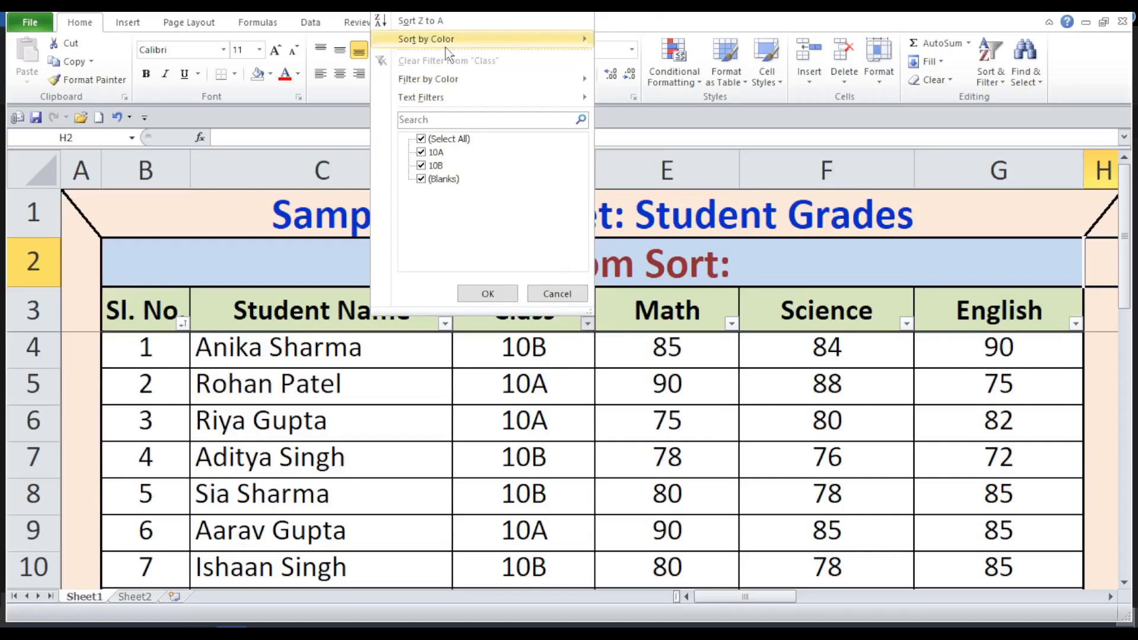
mouse_move(446, 49)
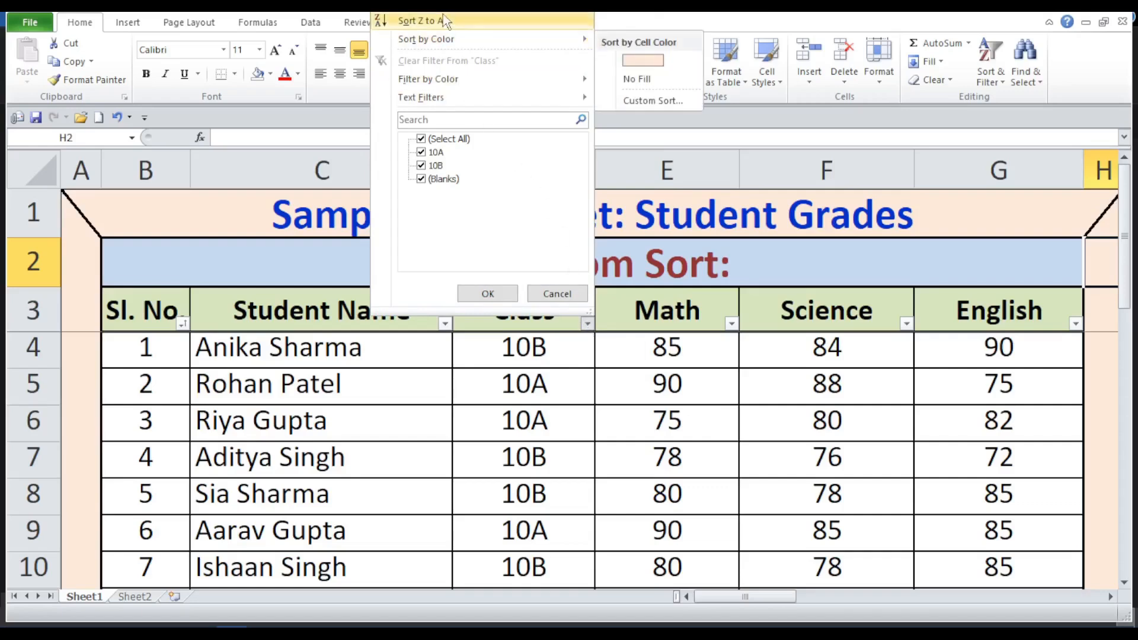
left_click(440, 19)
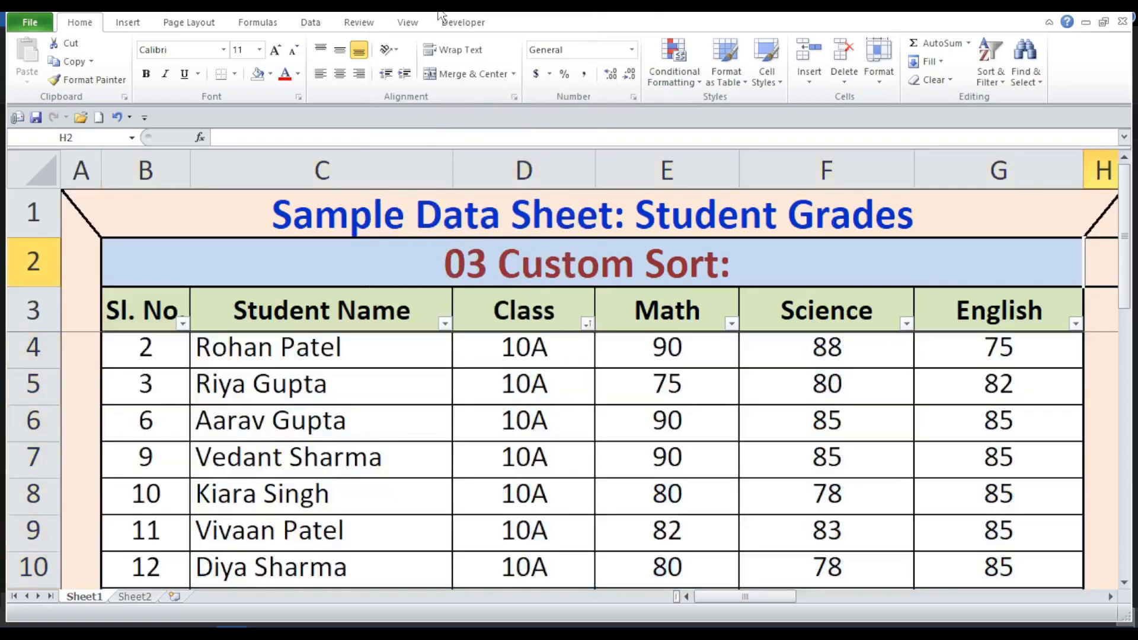
scroll(574, 358, "down", 6)
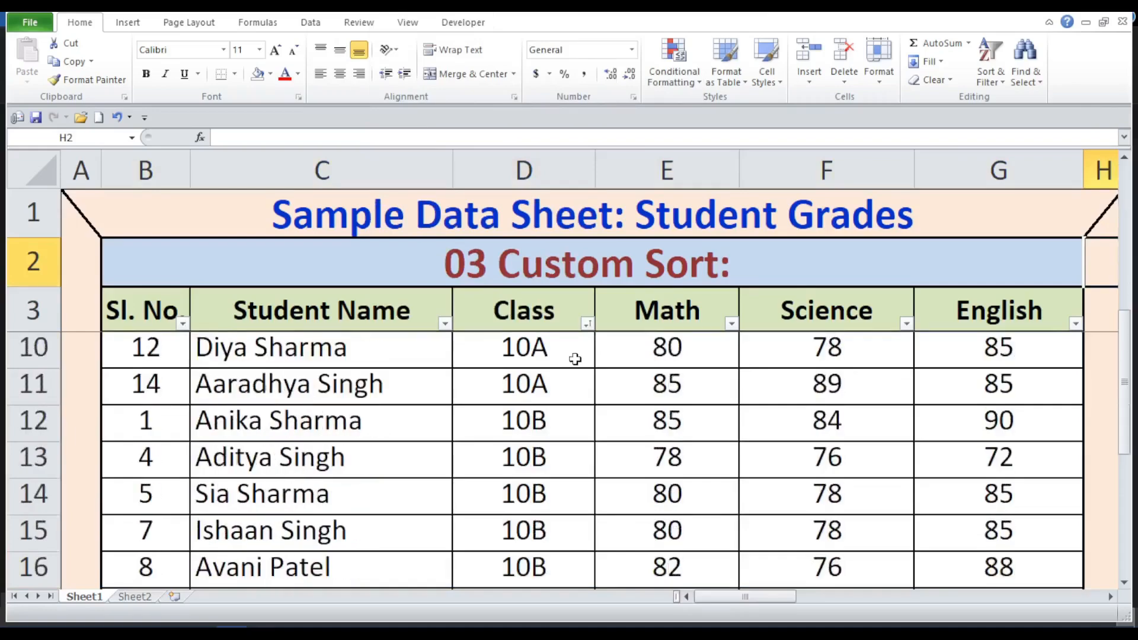
scroll(575, 359, "down", 4)
scroll(574, 359, "up", 8)
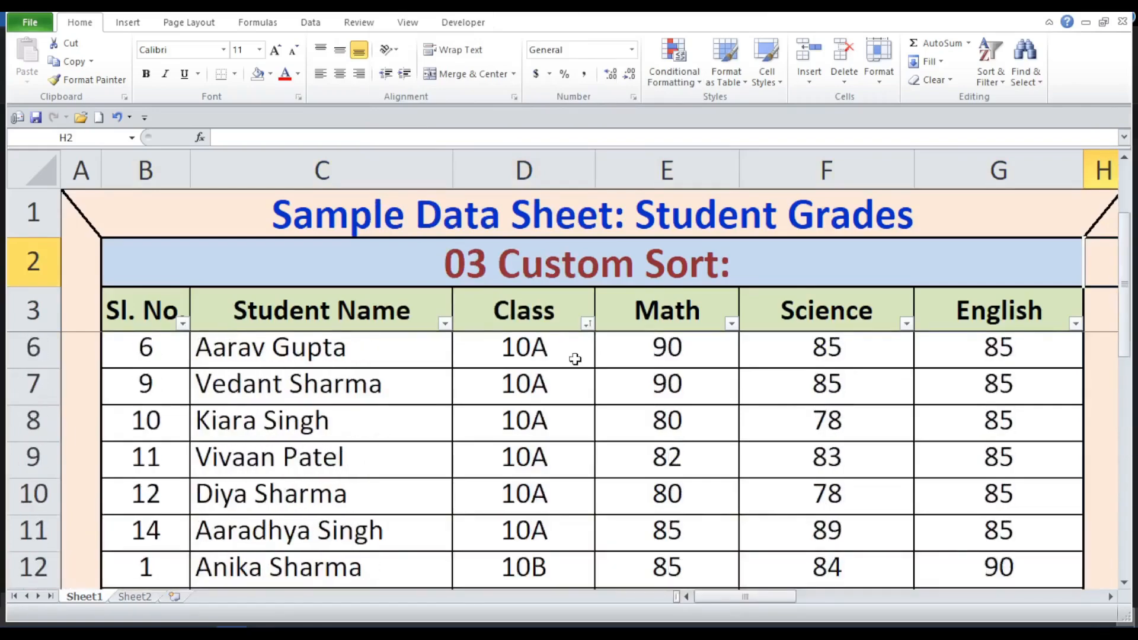
scroll(574, 358, "up", 2)
scroll(575, 359, "down", 10)
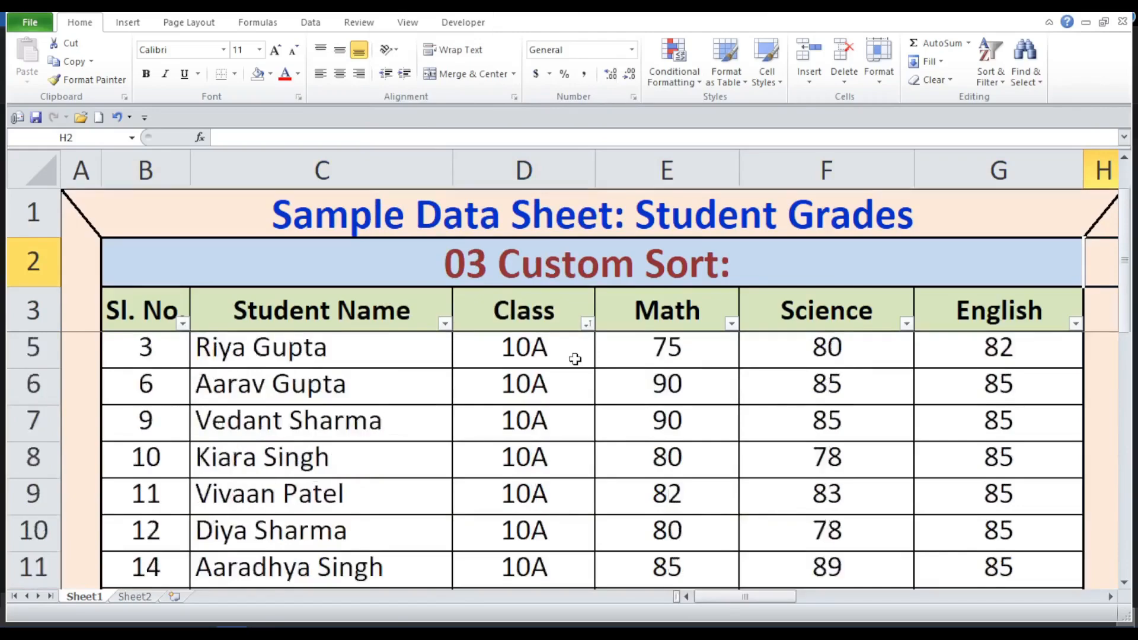
scroll(575, 359, "up", 5)
scroll(575, 358, "up", 5)
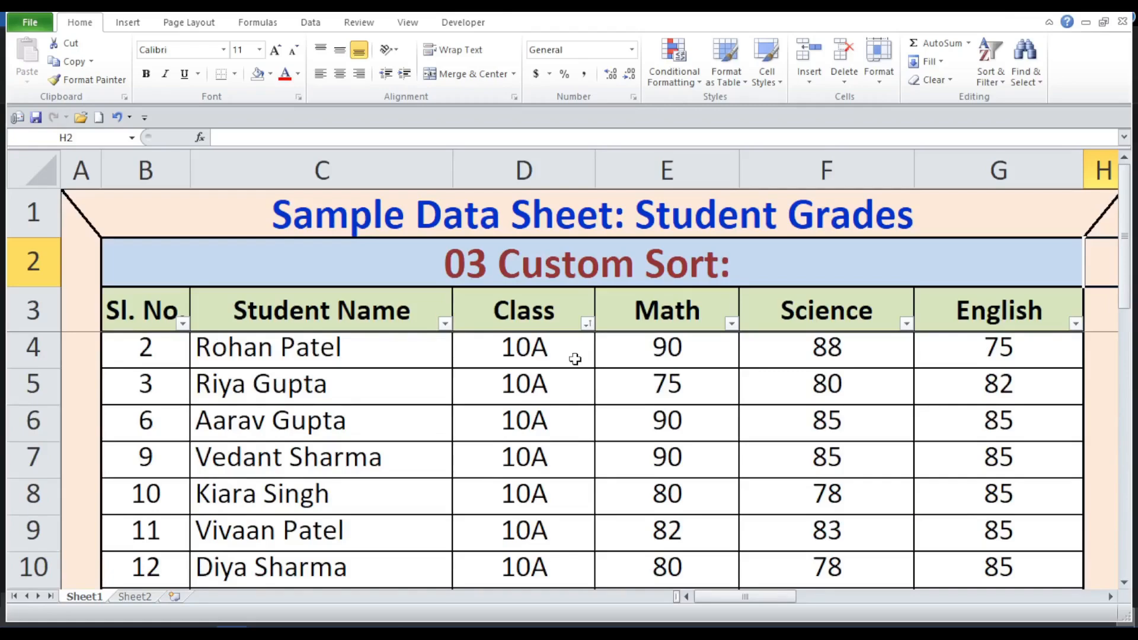
Sort the table by Class from Z to A and review the order of the rows.
left_click(587, 323)
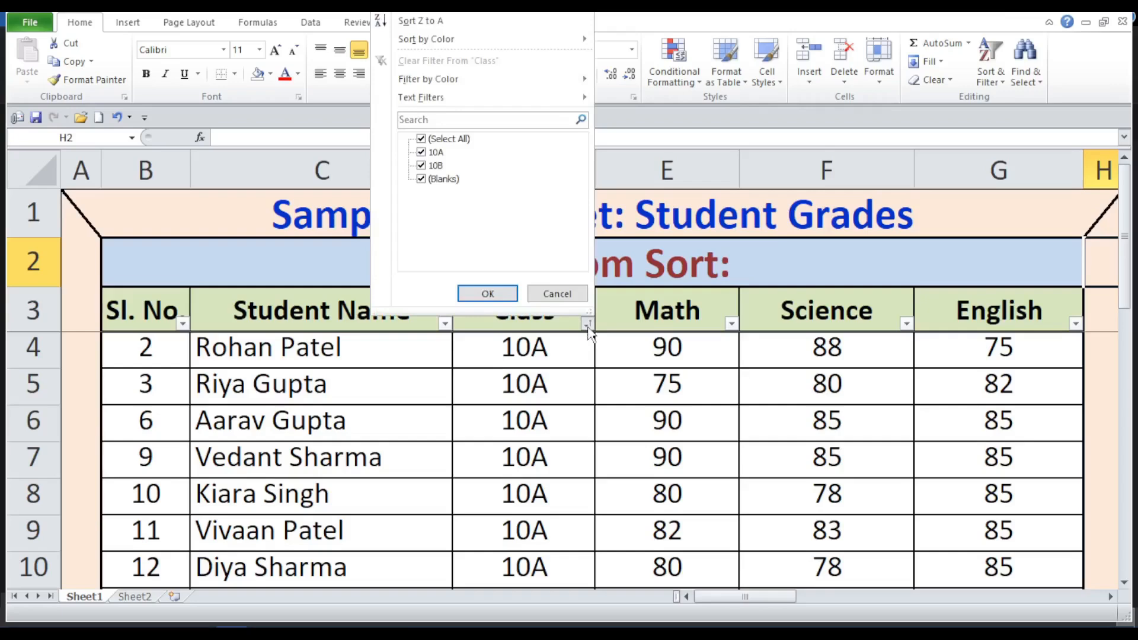
left_click(454, 23)
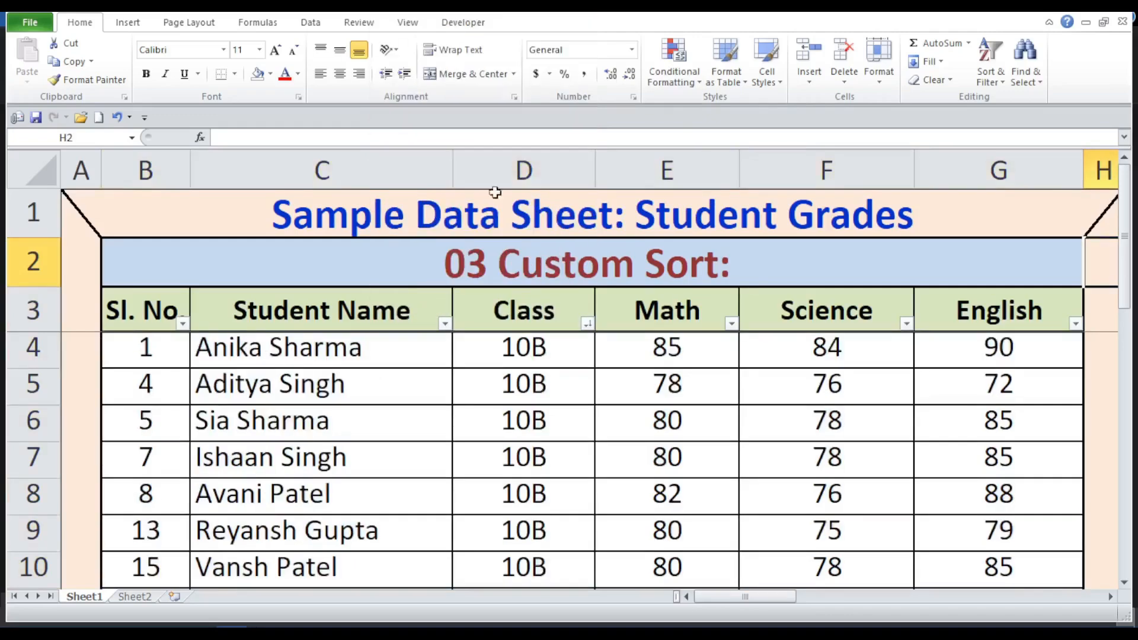
scroll(486, 356, "down", 1)
scroll(486, 356, "down", 7)
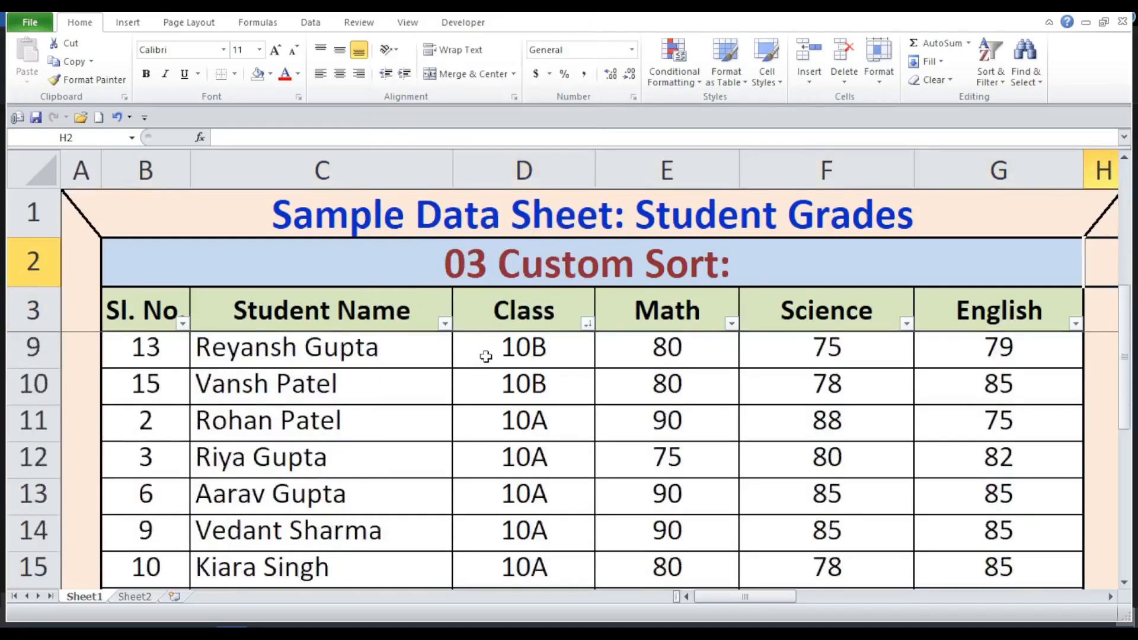
scroll(486, 356, "up", 3)
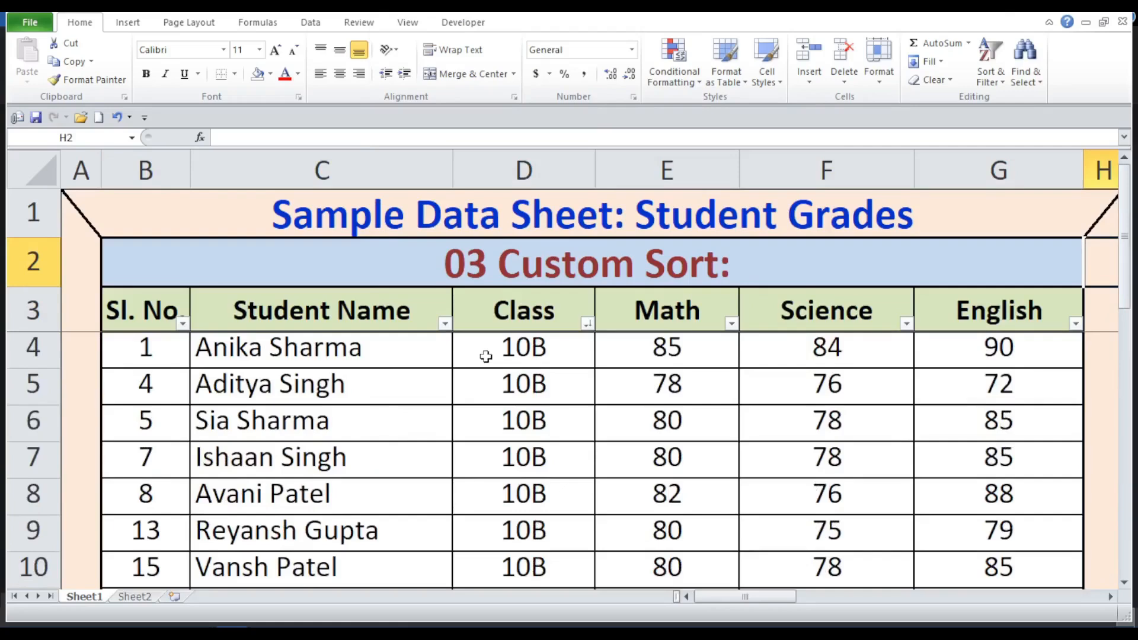
Sort the table by Class from A to Z again, and restore the original order by sorting Sl. No. from smallest to largest.
left_click(588, 326)
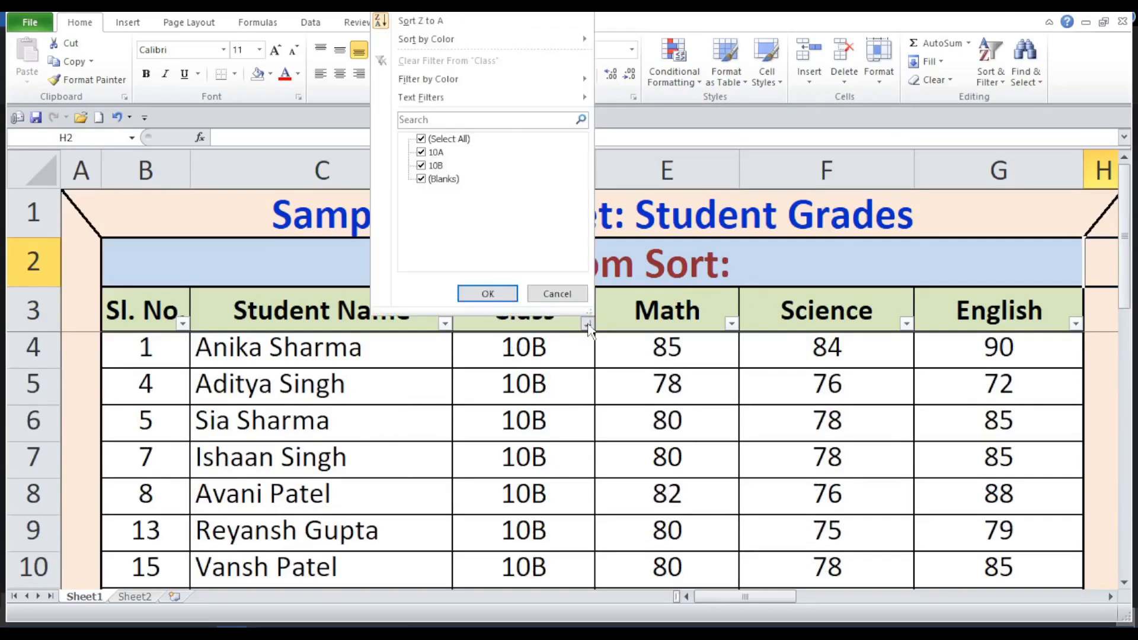
left_click(452, 10)
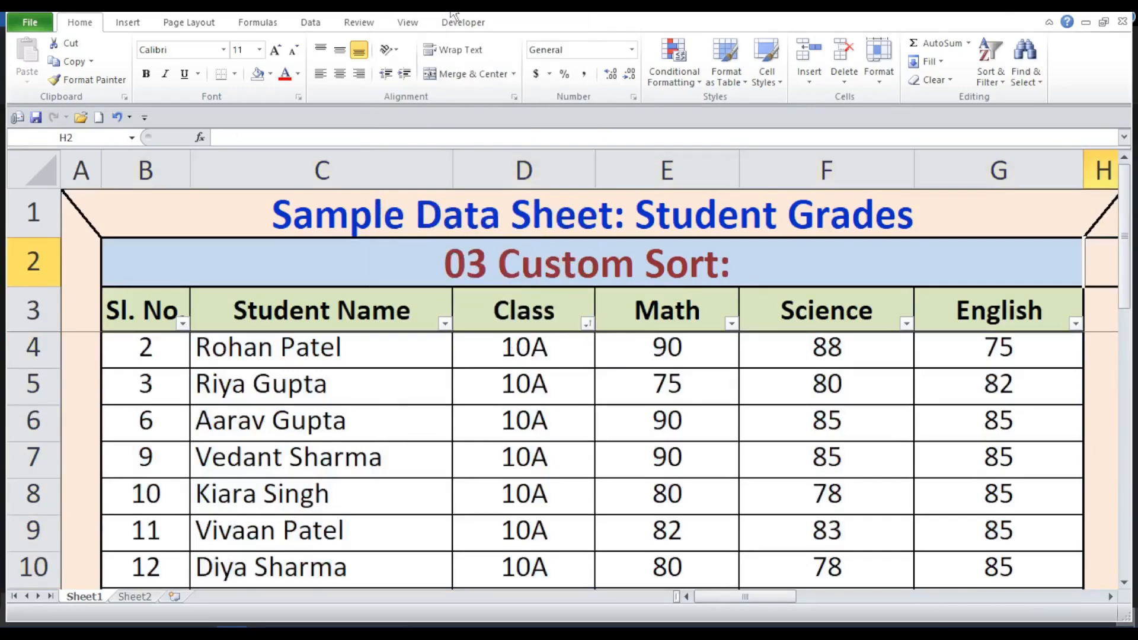
left_click(182, 322)
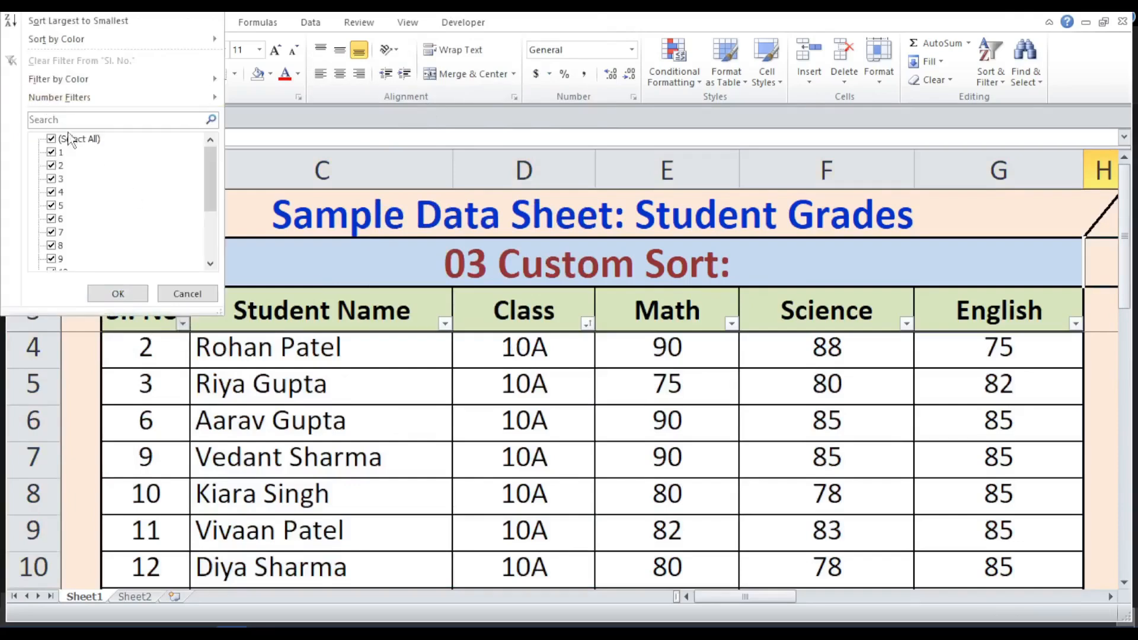
left_click(48, 15)
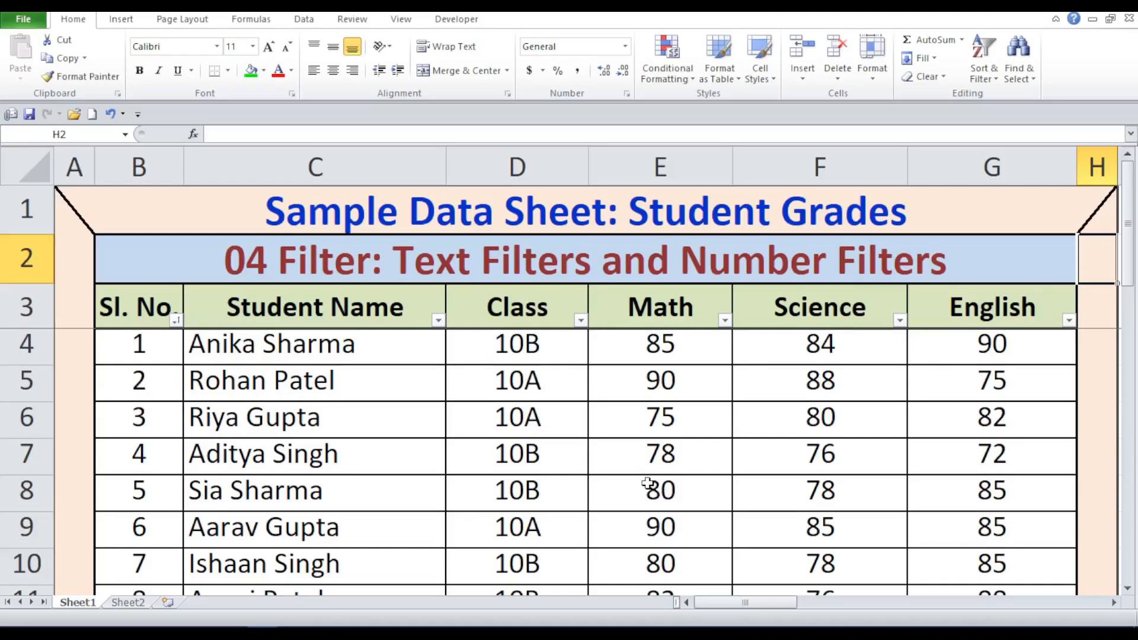
Copy the text 10A from cell D5 in the Class column and leave the cell unedited.
double_click(551, 380)
left_click_drag(551, 378, 450, 379)
right_click(493, 384)
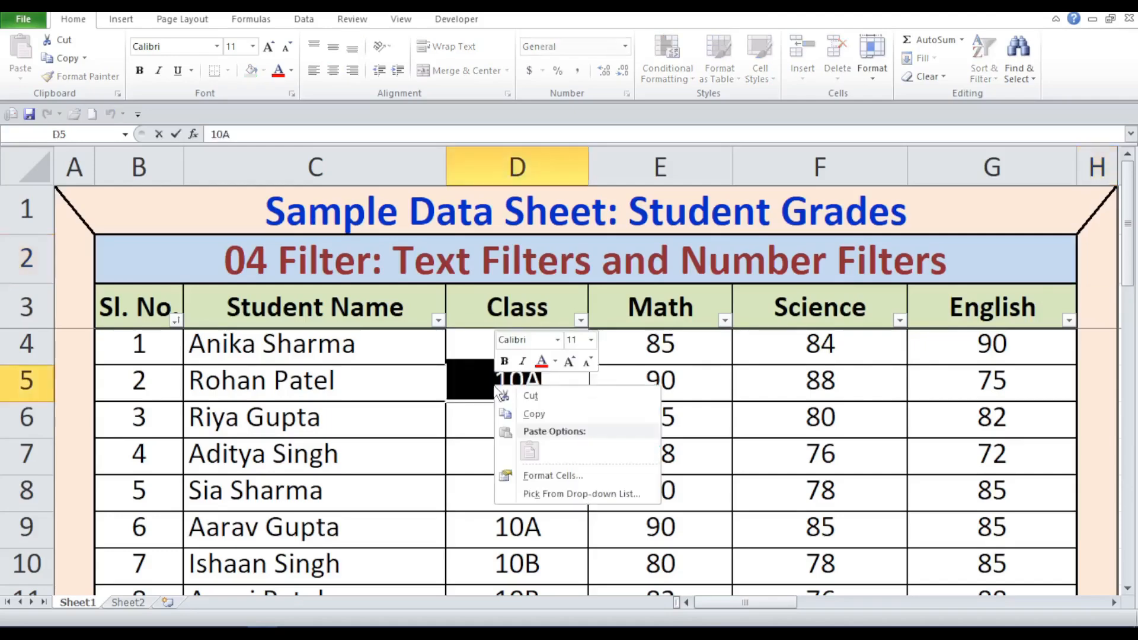
left_click(532, 415)
left_click(627, 429)
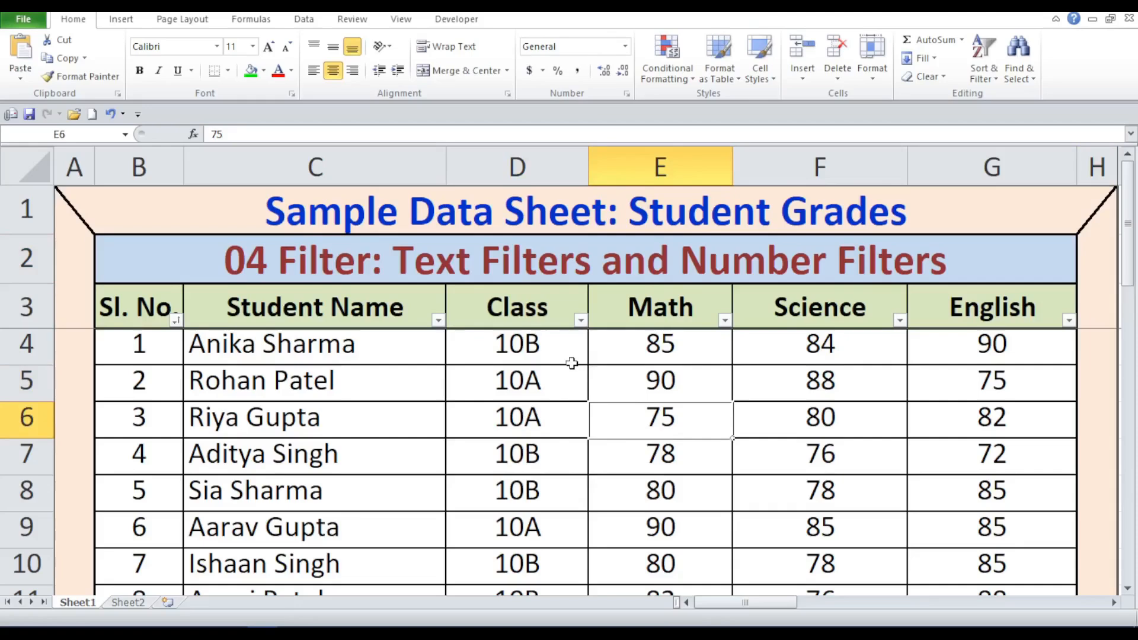
Apply an Equals text filter to the Class column with the copied value 10A and review the filtered rows.
left_click(581, 321)
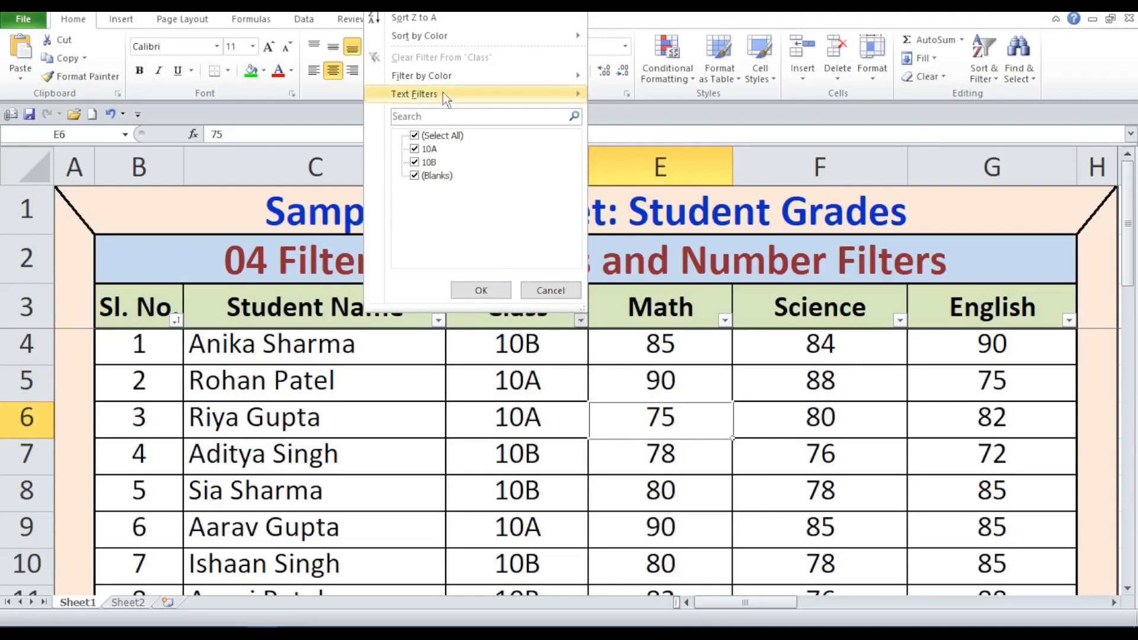
mouse_move(444, 95)
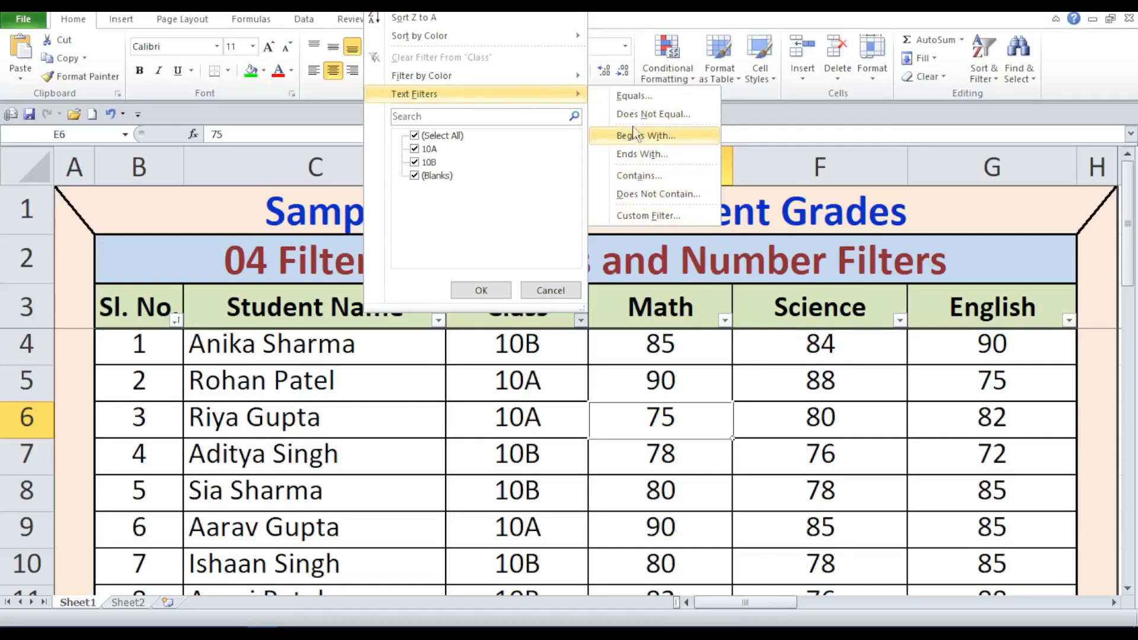
left_click(630, 108)
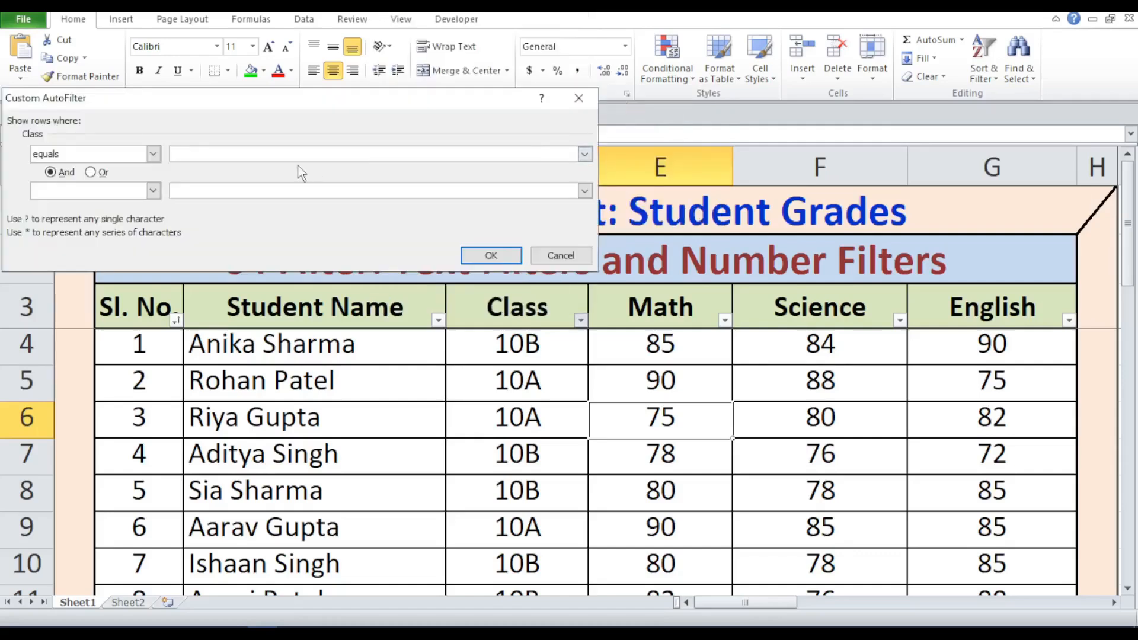
right_click(199, 157)
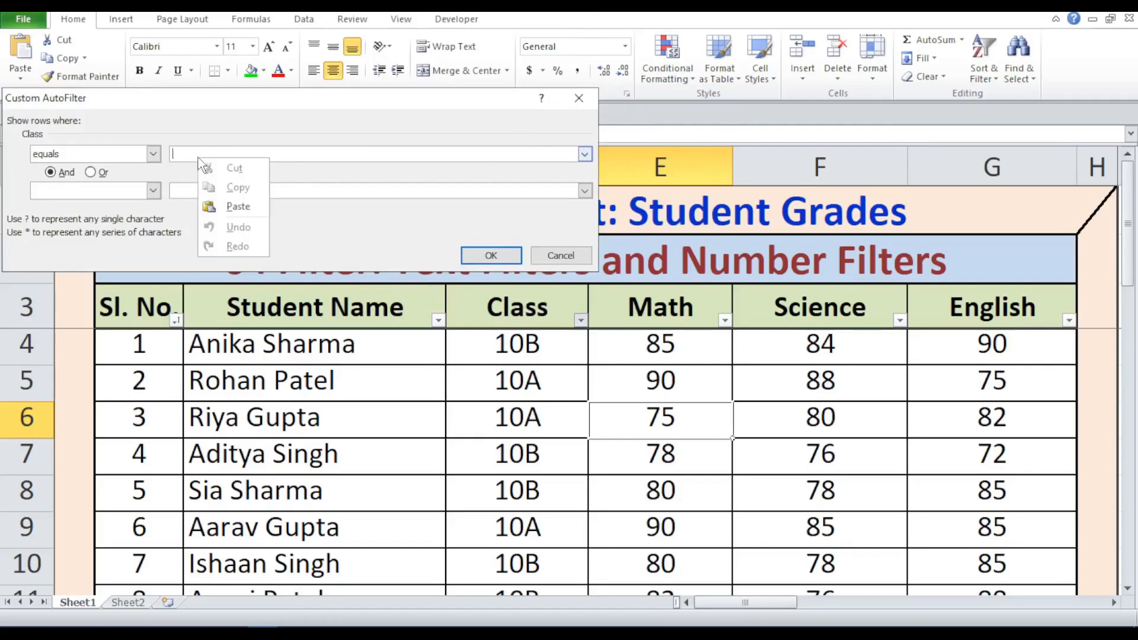
left_click(241, 204)
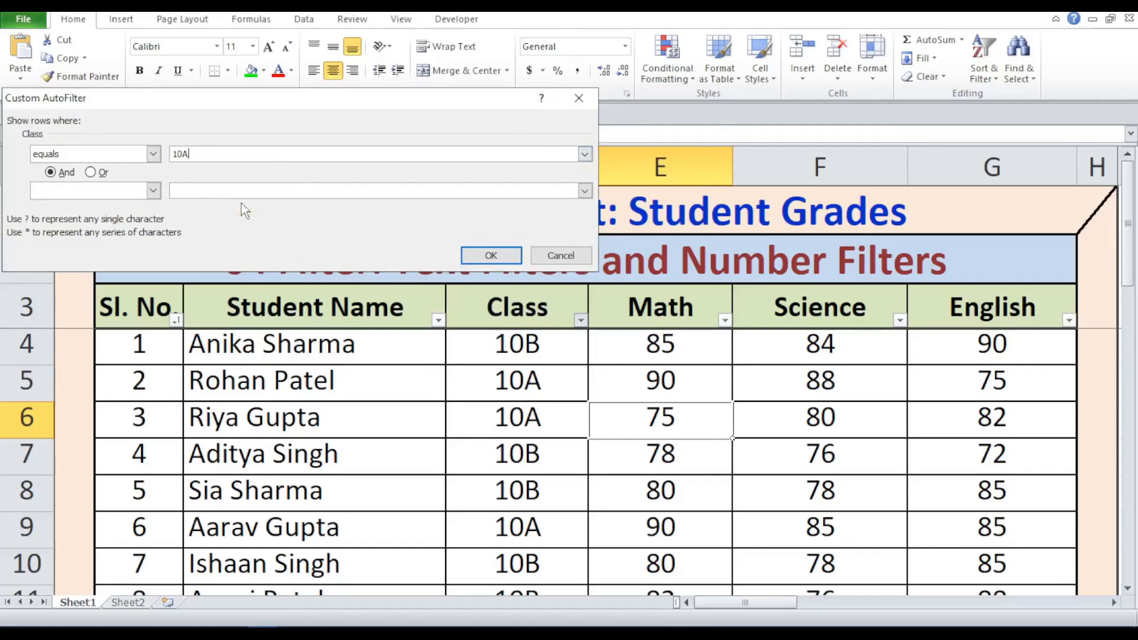
left_click(486, 263)
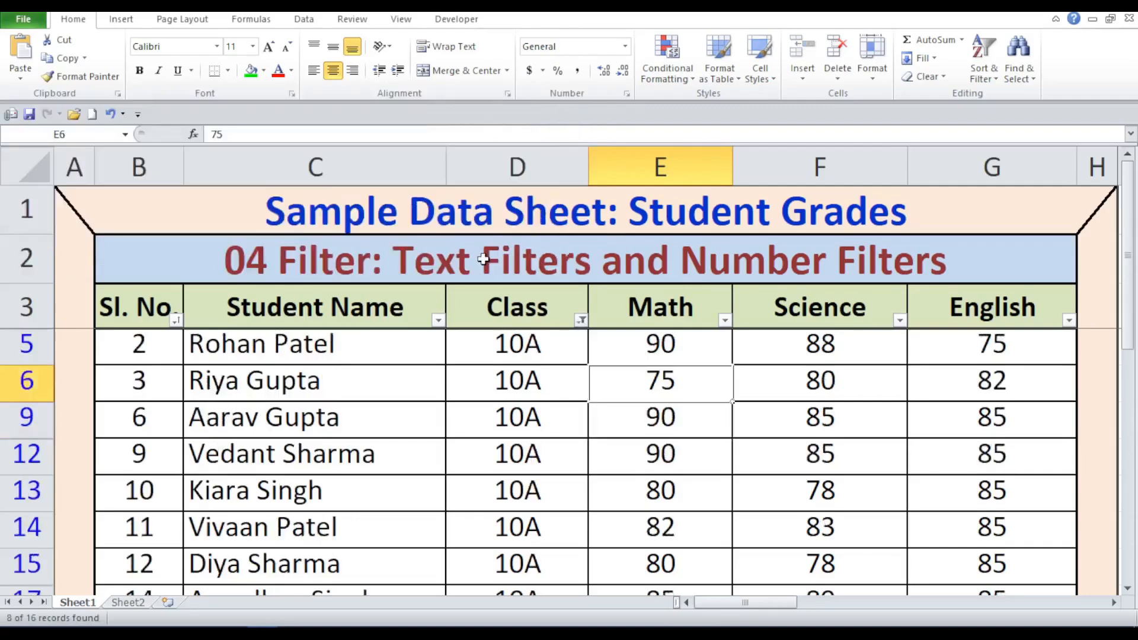
scroll(576, 390, "down", 3)
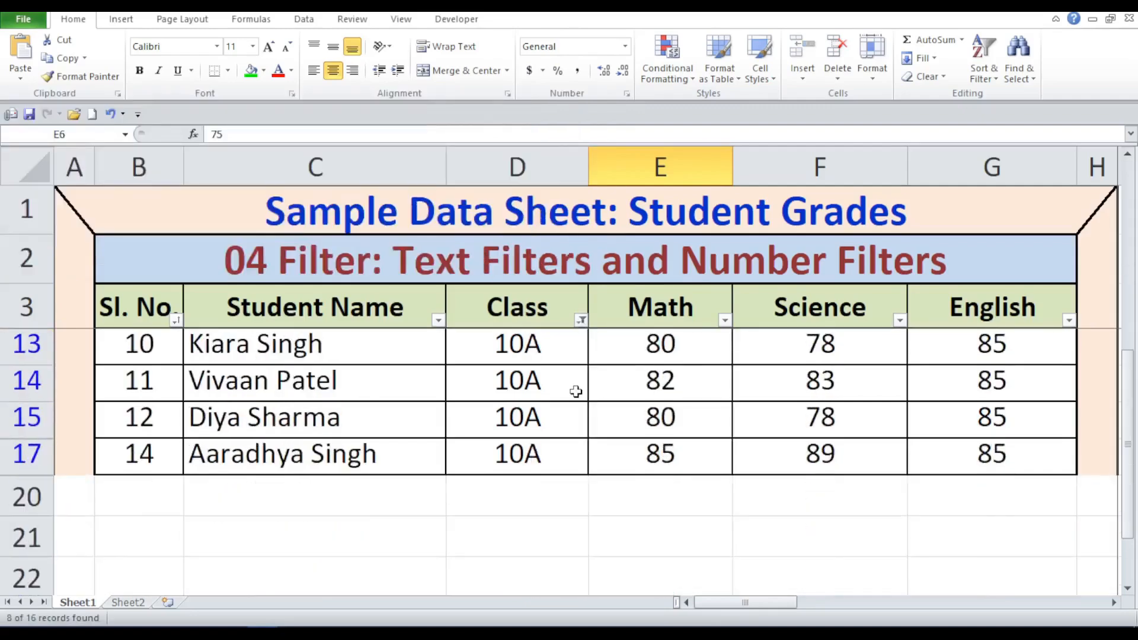
scroll(576, 391, "up", 3)
scroll(576, 391, "down", 1)
scroll(576, 391, "up", 1)
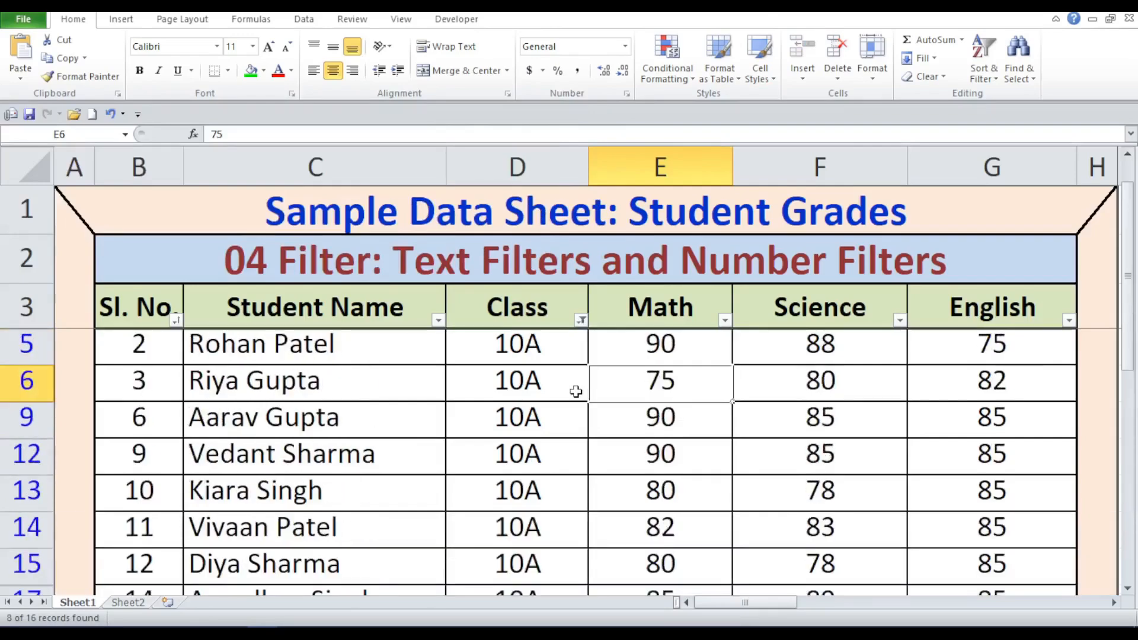
Clear the filter from the Class column and select cell H3 outside the table.
left_click(581, 320)
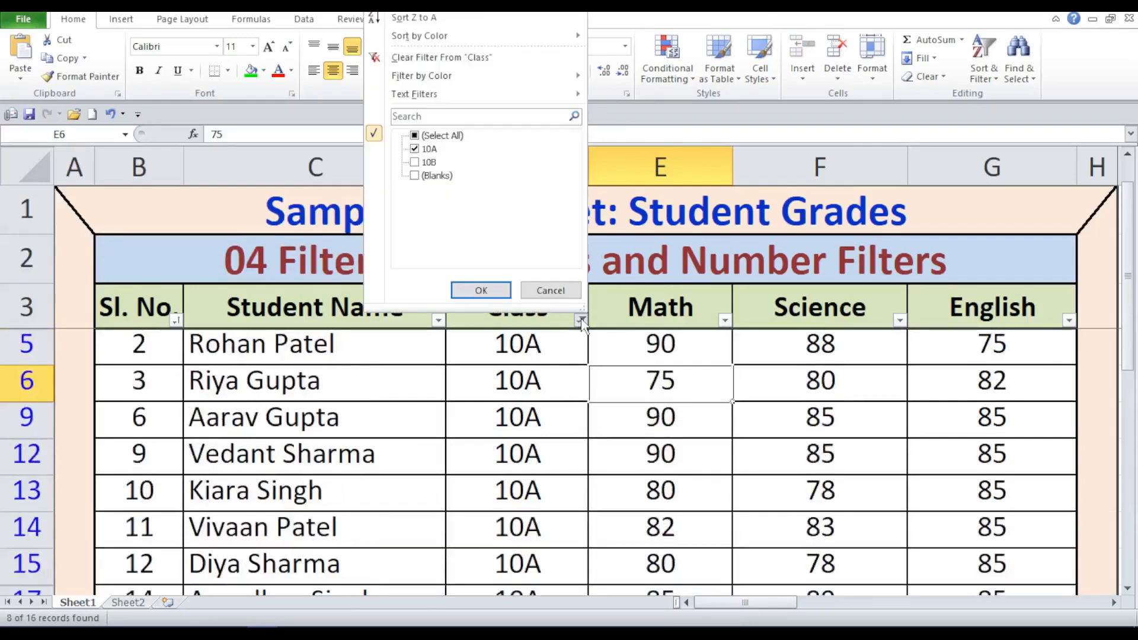
left_click(465, 59)
left_click(1095, 292)
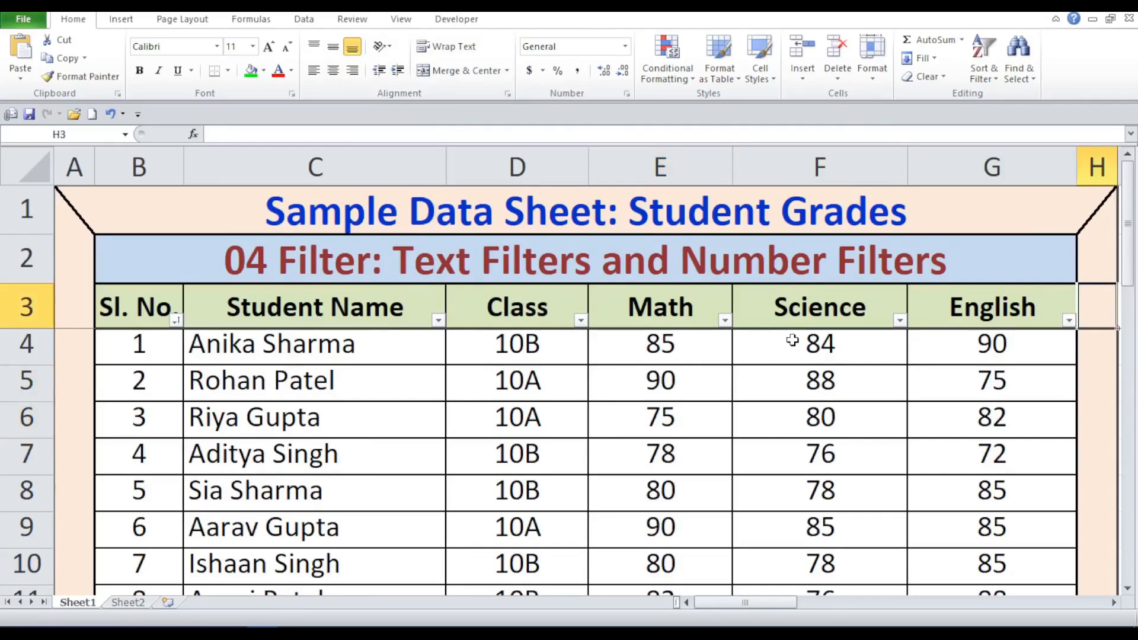
Filter the Math column to show only the score 90 and check the student names in the filtered rows.
left_click(725, 321)
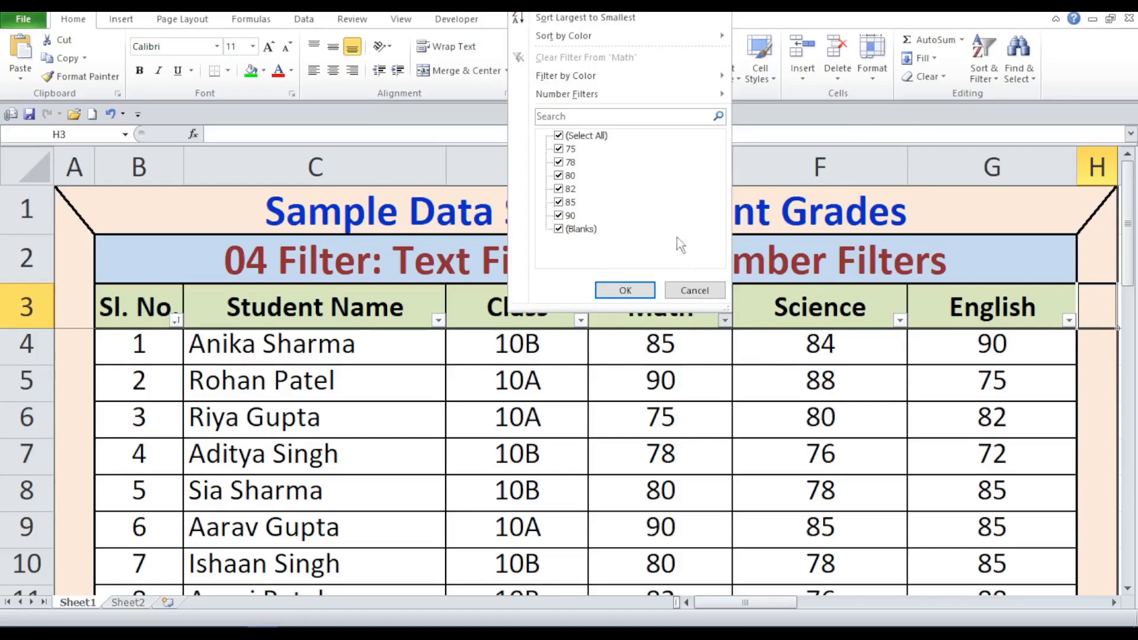
left_click(559, 136)
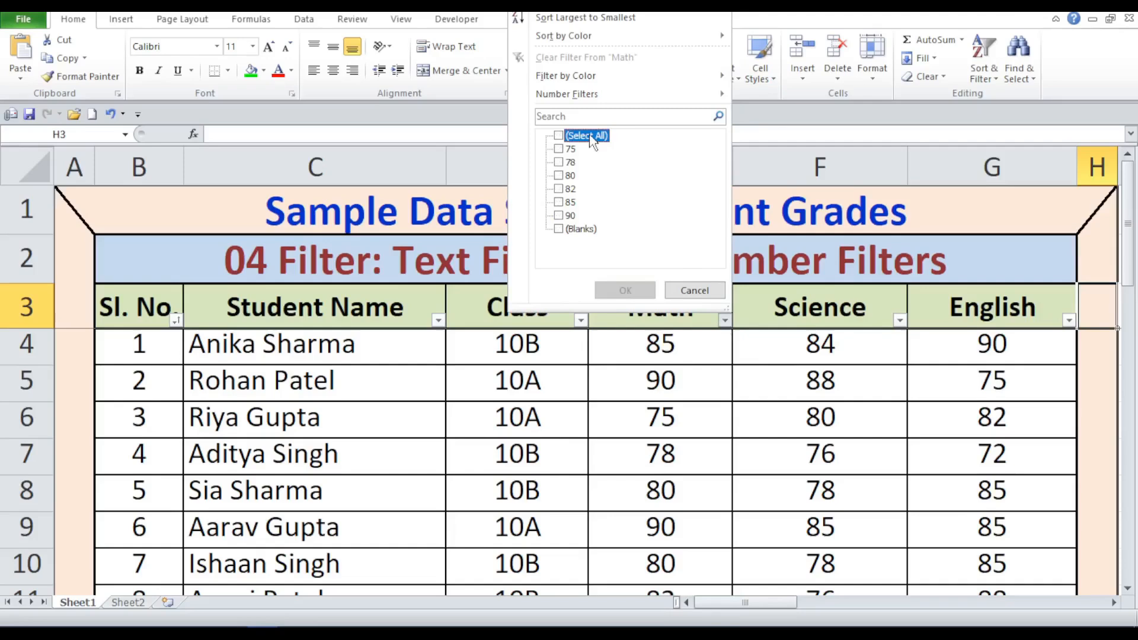
left_click(559, 216)
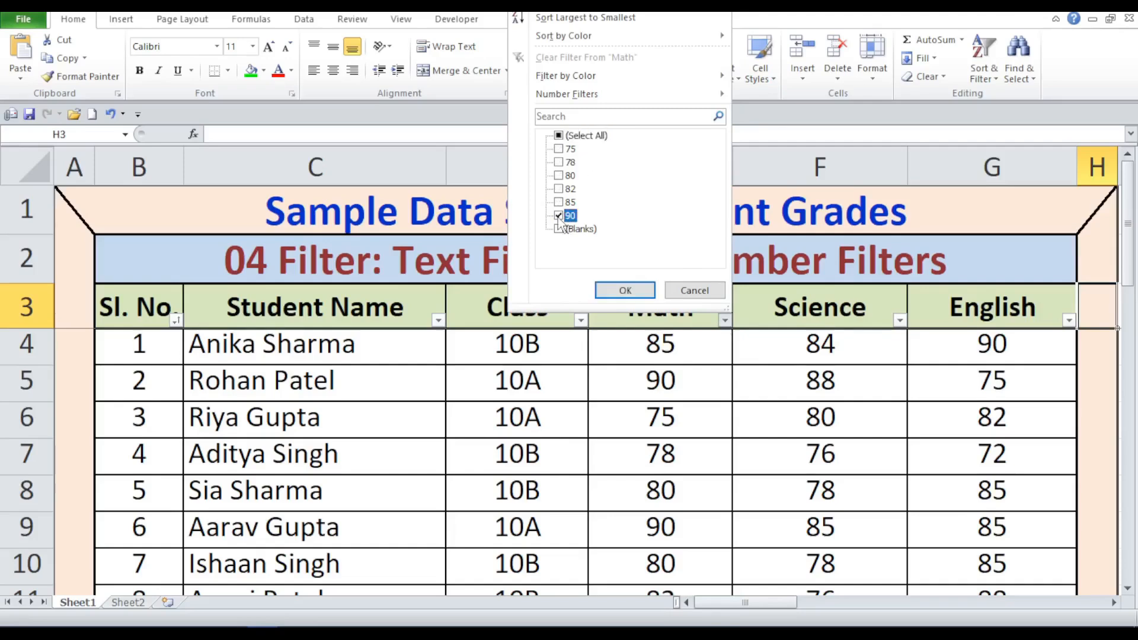
left_click(617, 295)
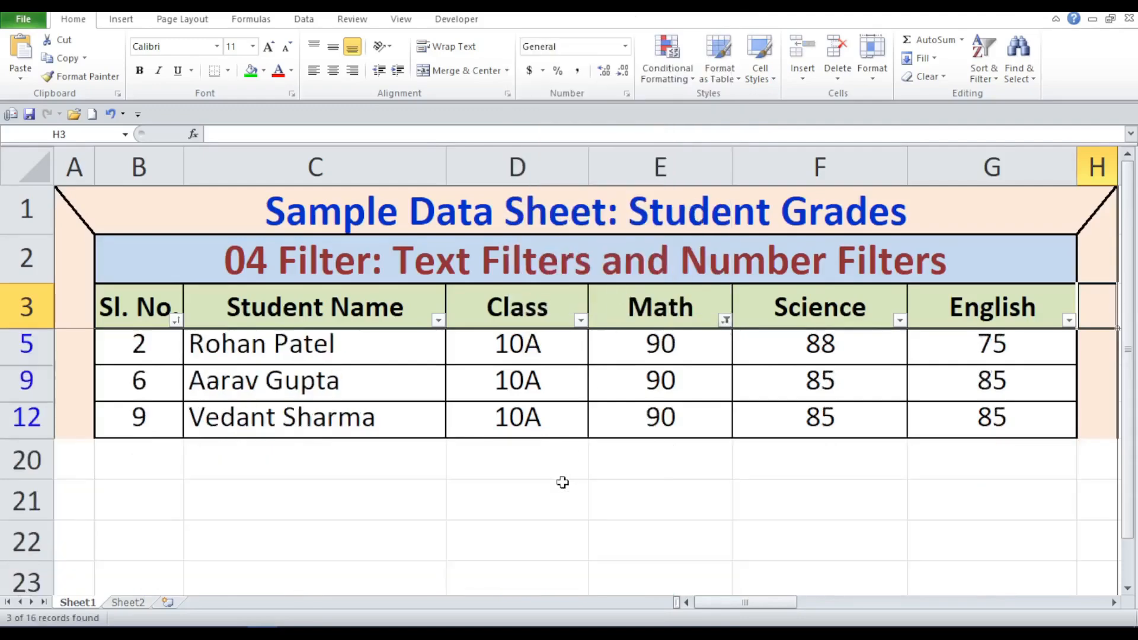
left_click(343, 361)
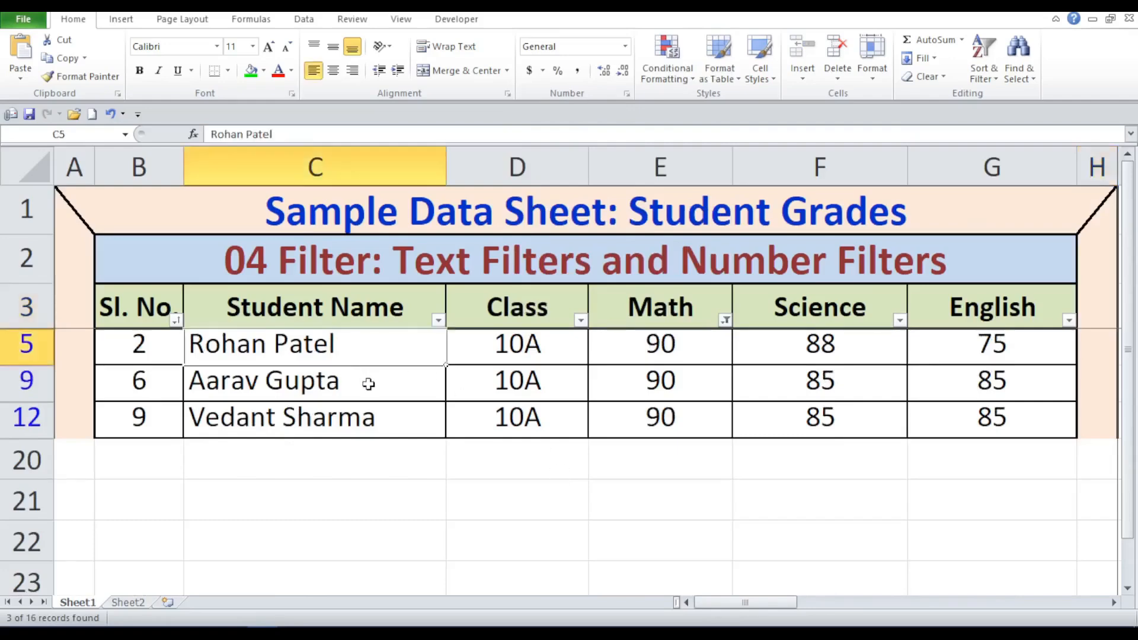
left_click(369, 384)
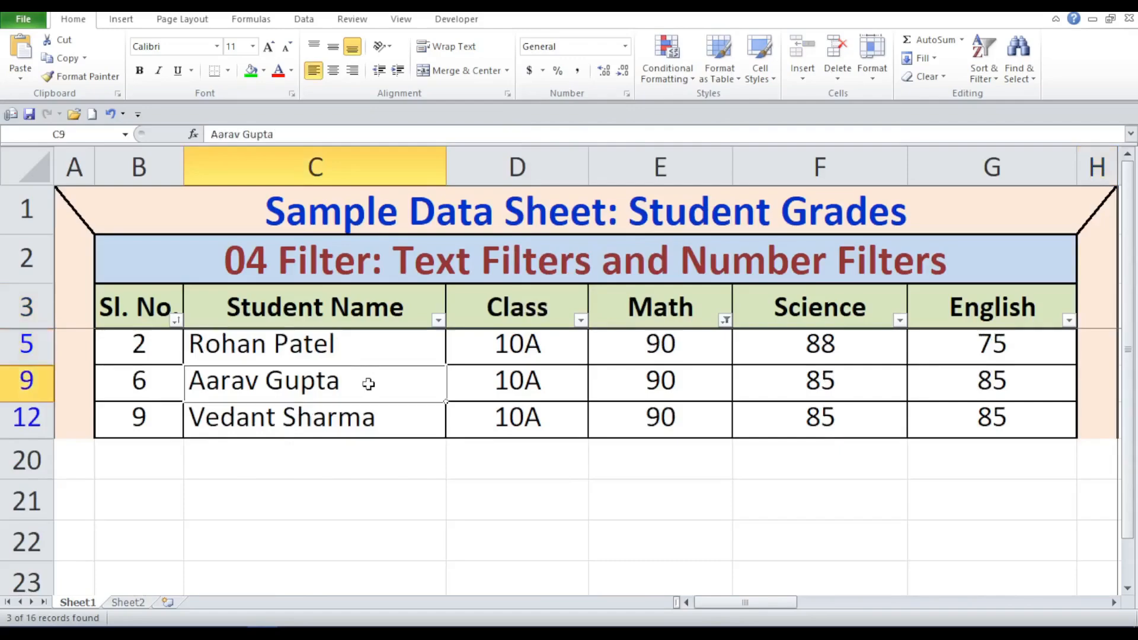
left_click(379, 419)
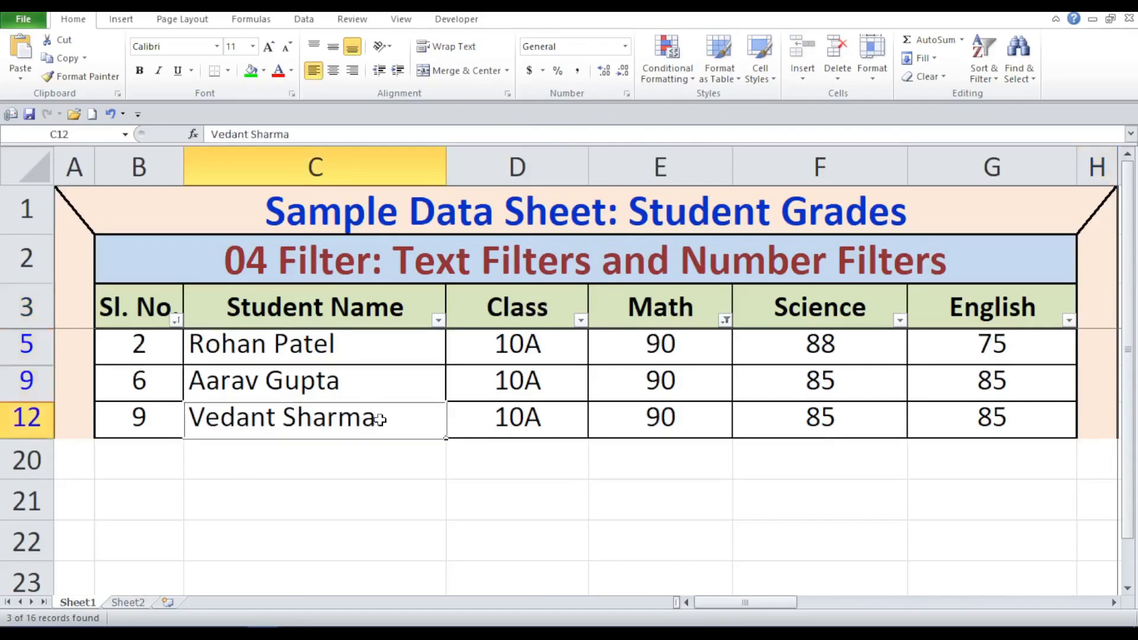
Fill the filtered Math scores of 90 with green and clear the filter from the Math column.
left_click_drag(670, 352, 680, 414)
left_click(251, 70)
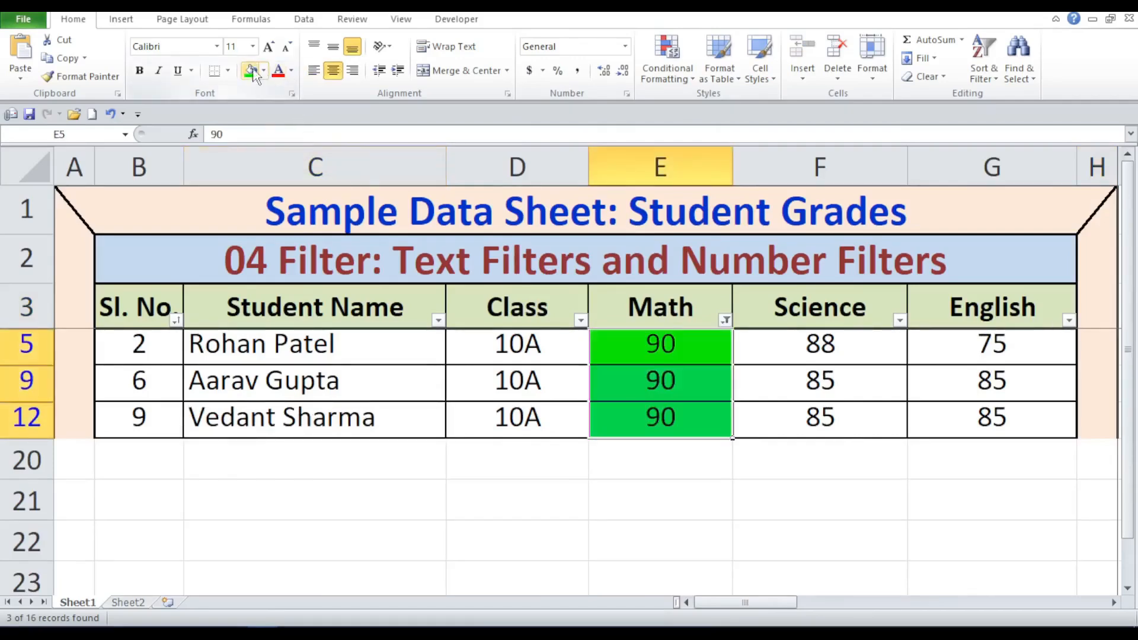
left_click(688, 483)
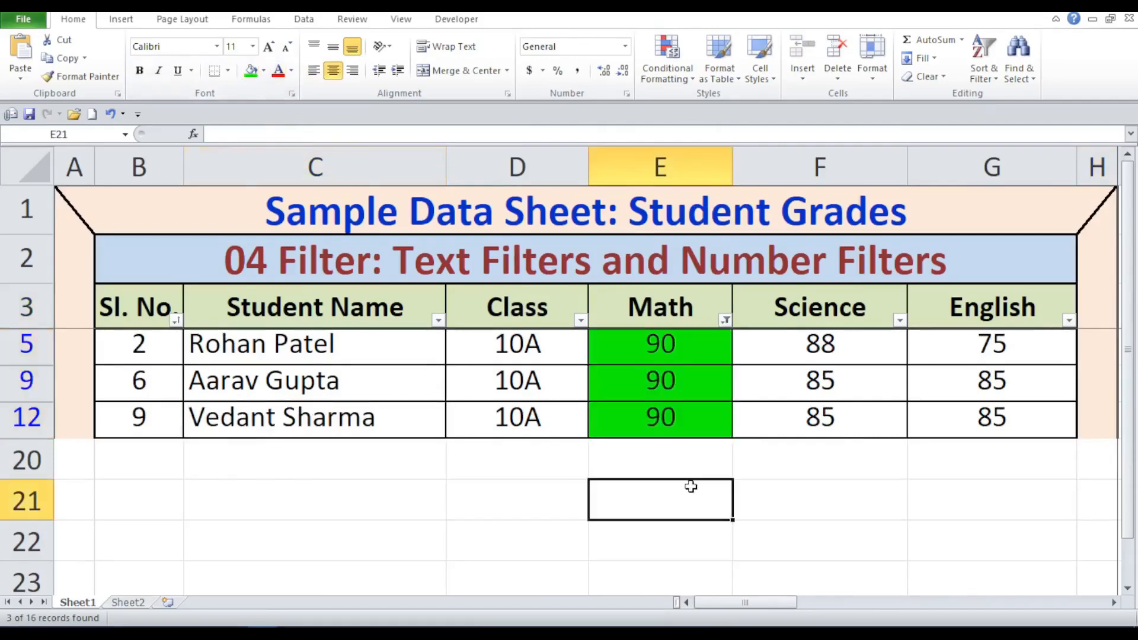
left_click(725, 320)
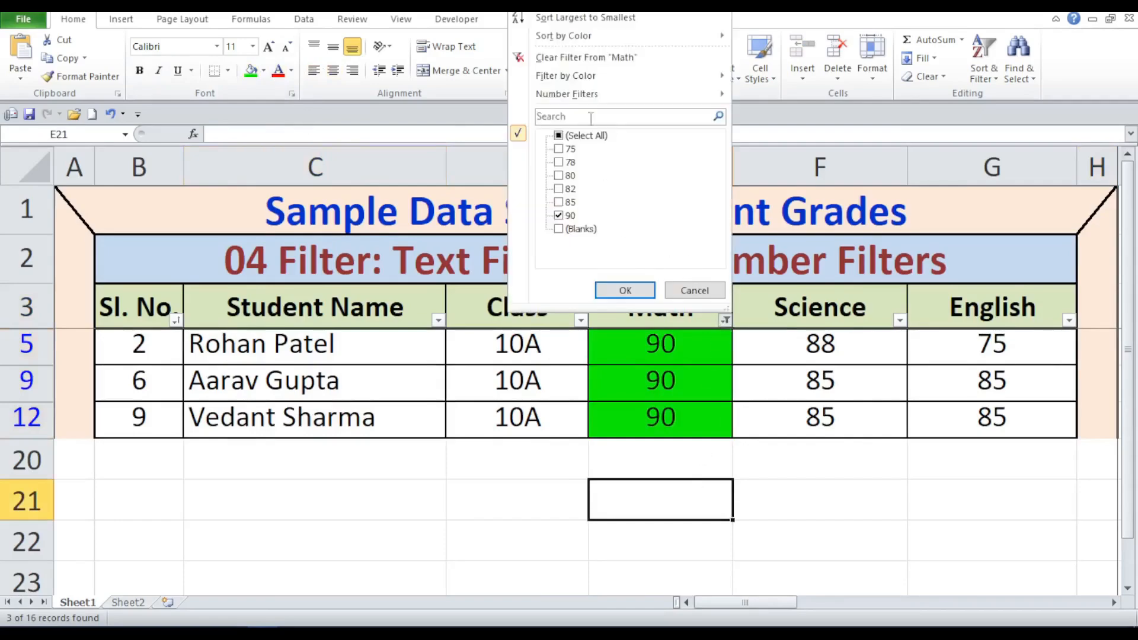
left_click(580, 58)
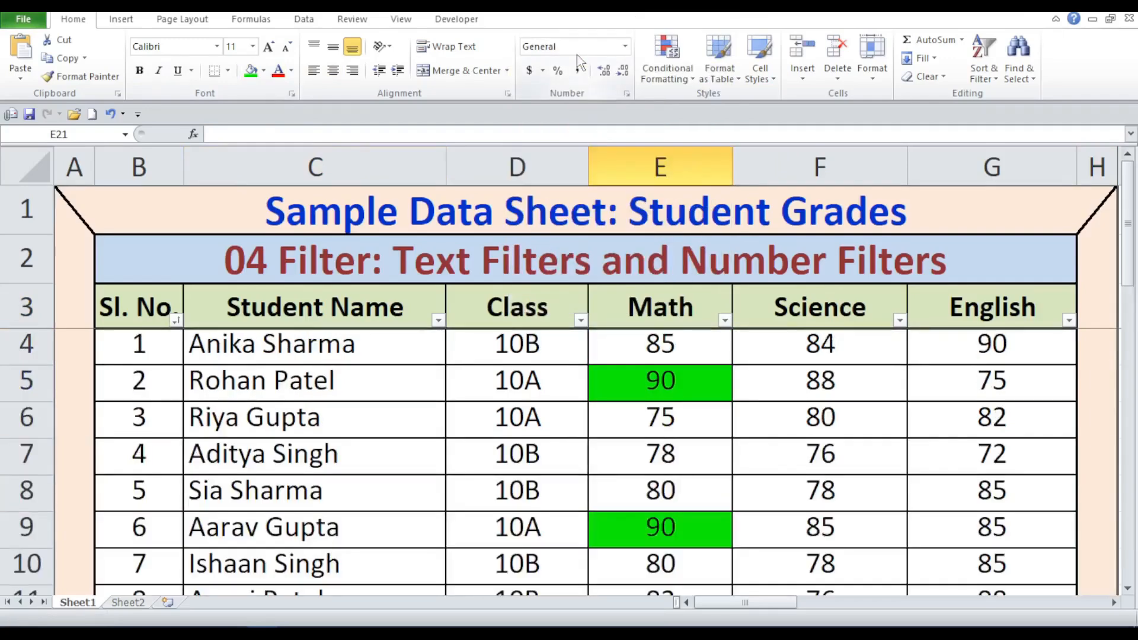
Filter the Science column to show only the score 89 and check the matching student's name.
left_click(900, 321)
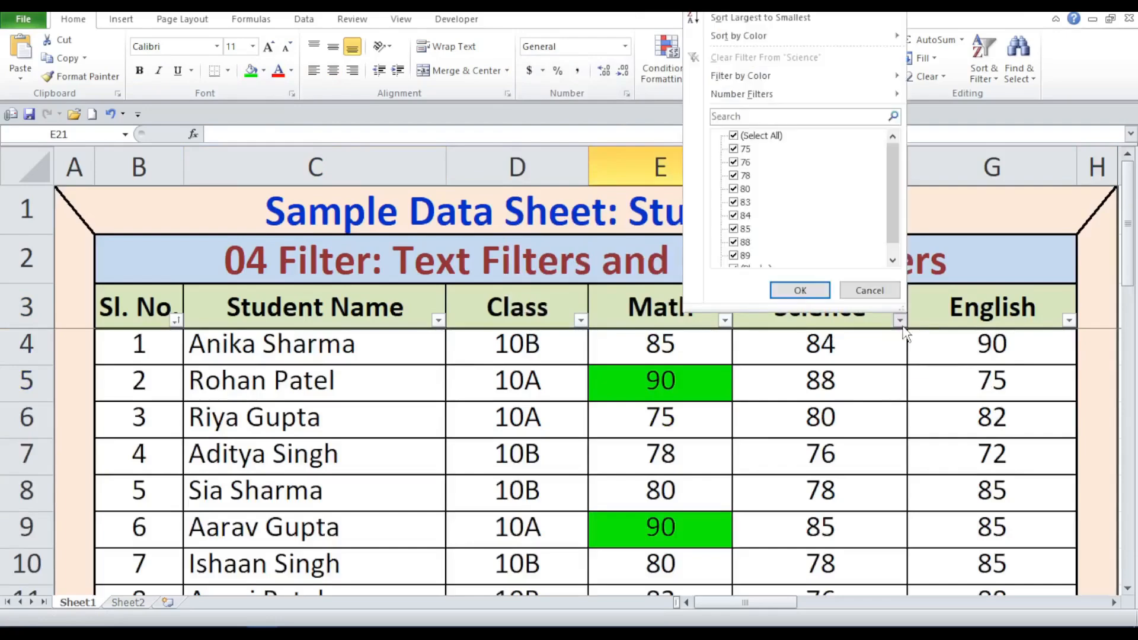
mouse_move(785, 101)
left_click(764, 138)
left_click(766, 141)
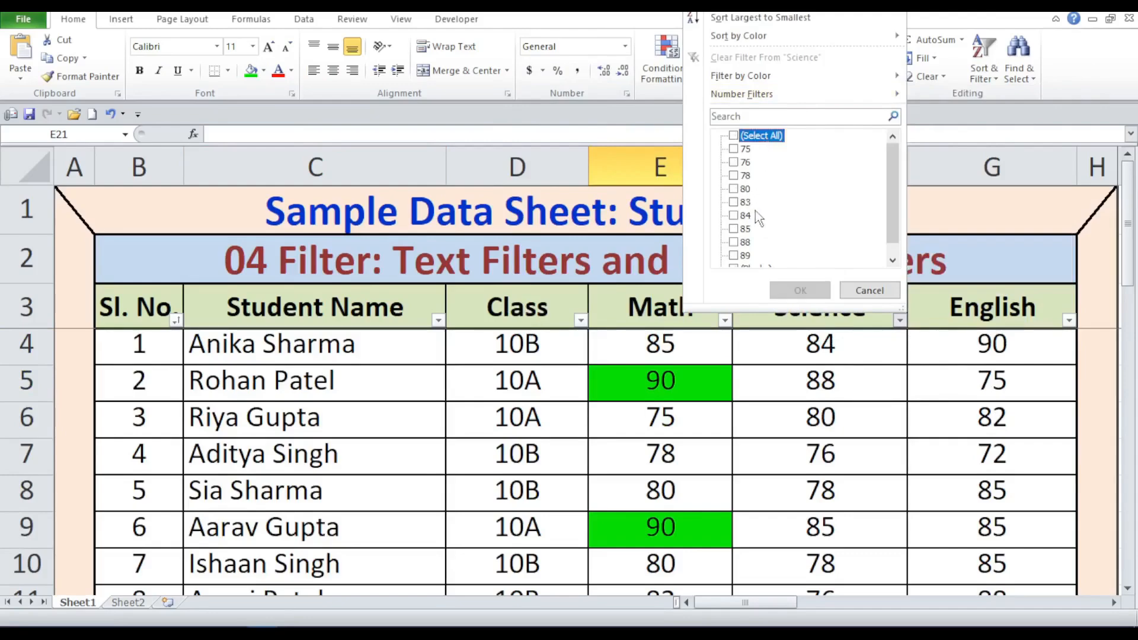
scroll(755, 211, "down", 1)
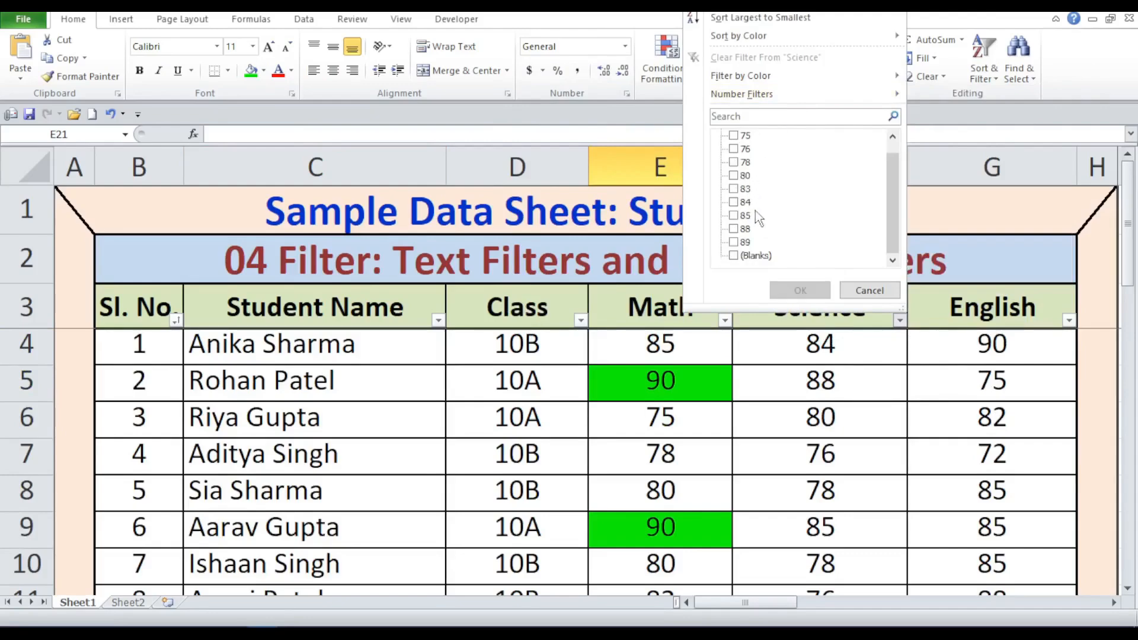
left_click(735, 243)
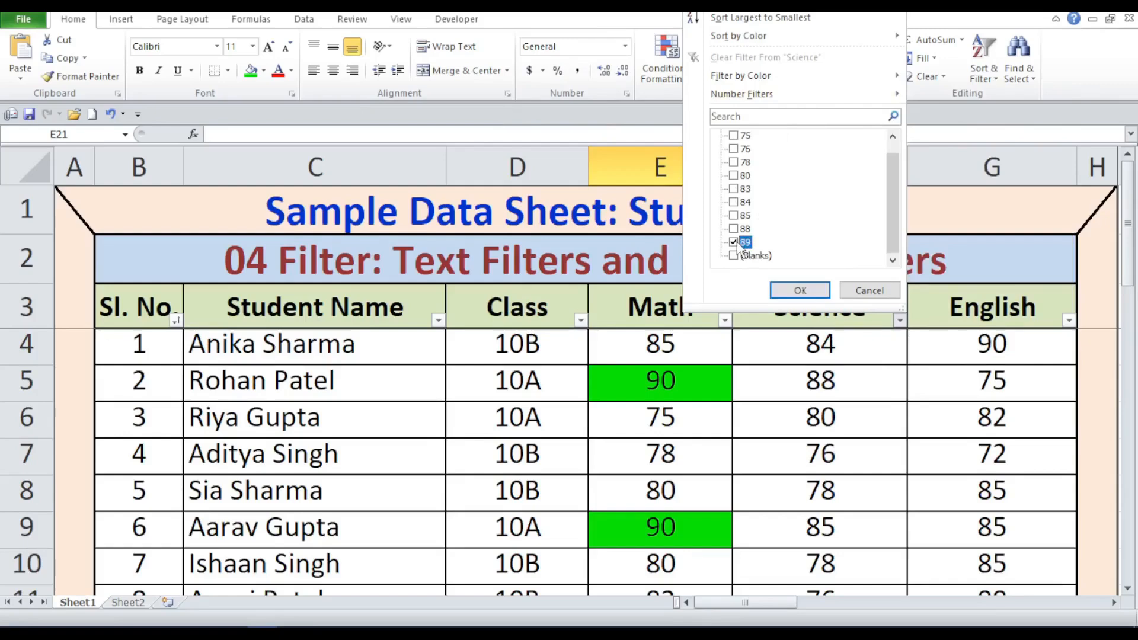
left_click(800, 291)
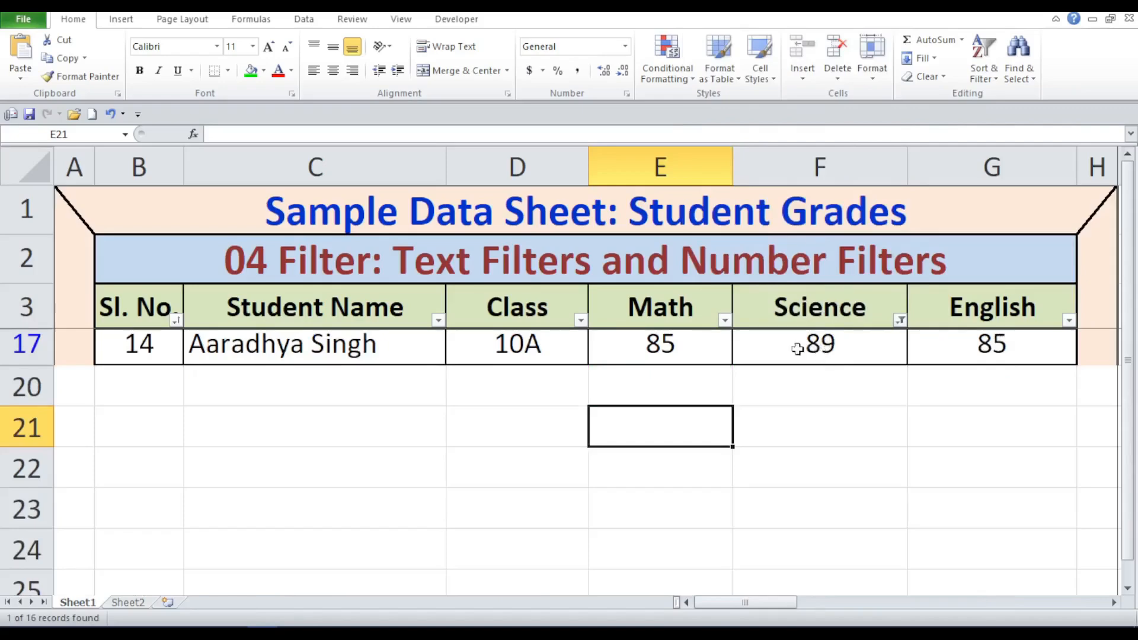
left_click(364, 347)
Fill the filtered Science score of 89 with green and clear the filter from the Science column.
left_click(800, 348)
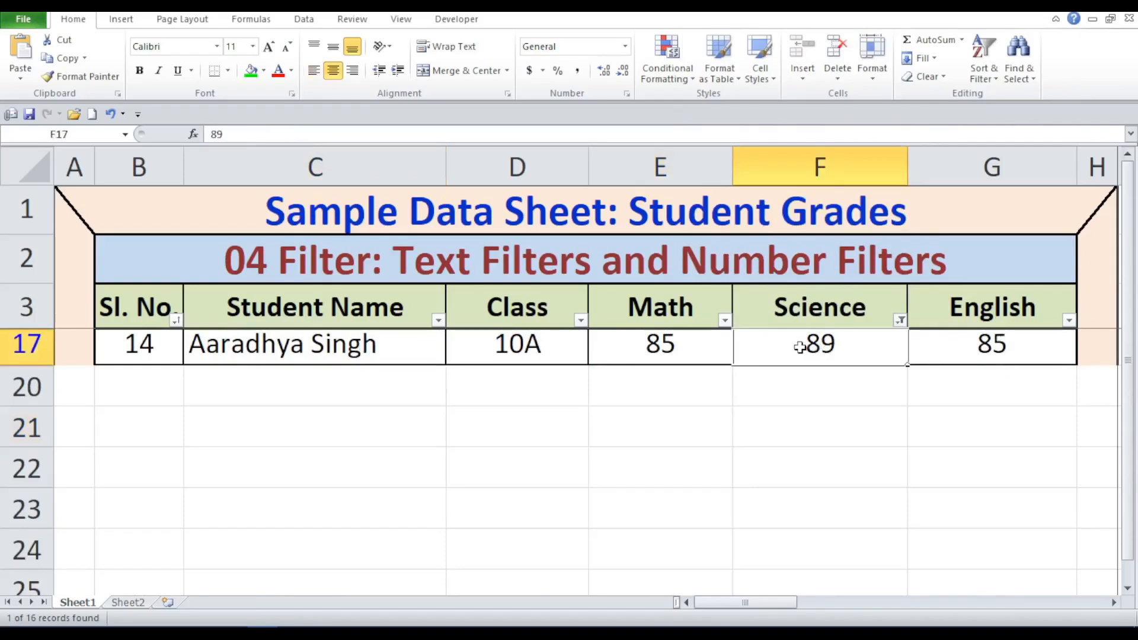
left_click(250, 76)
left_click(606, 442)
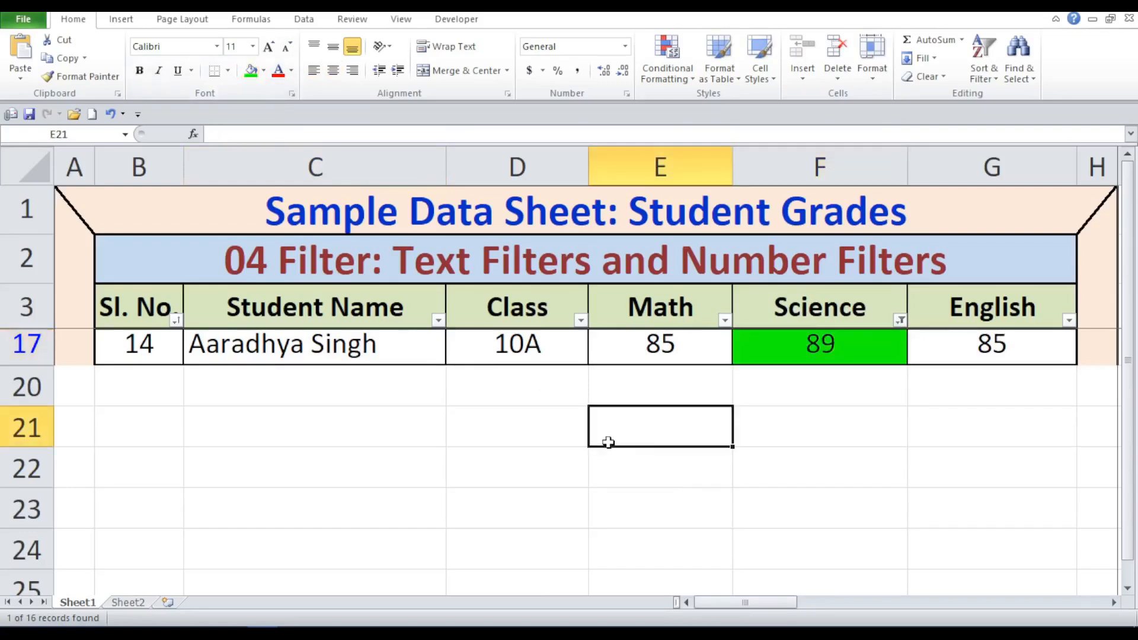
left_click(901, 320)
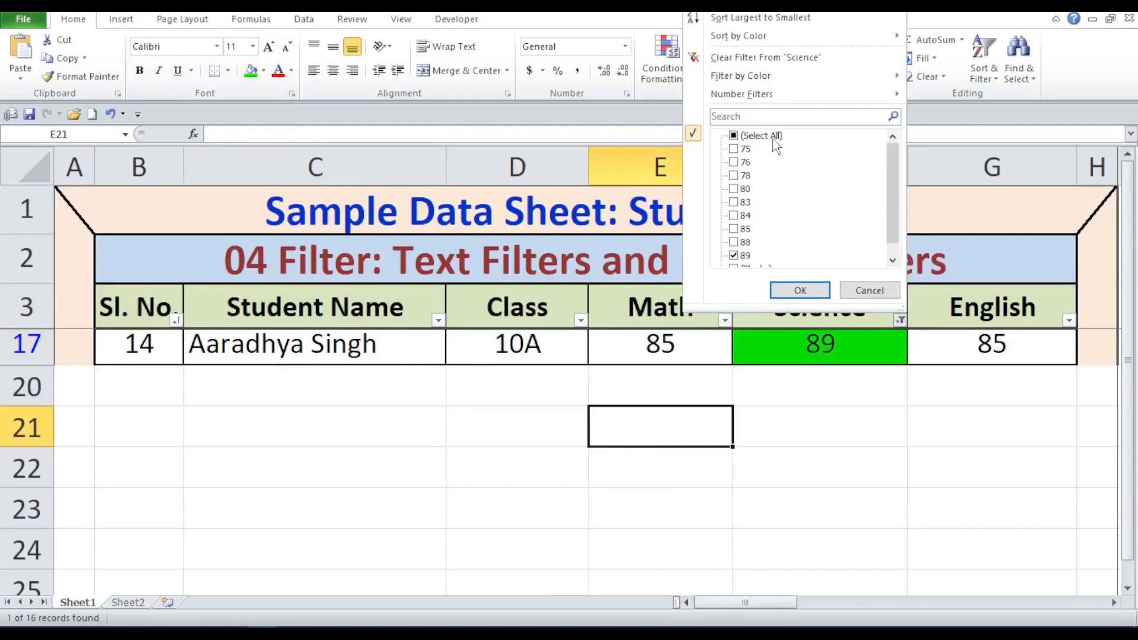
left_click(778, 58)
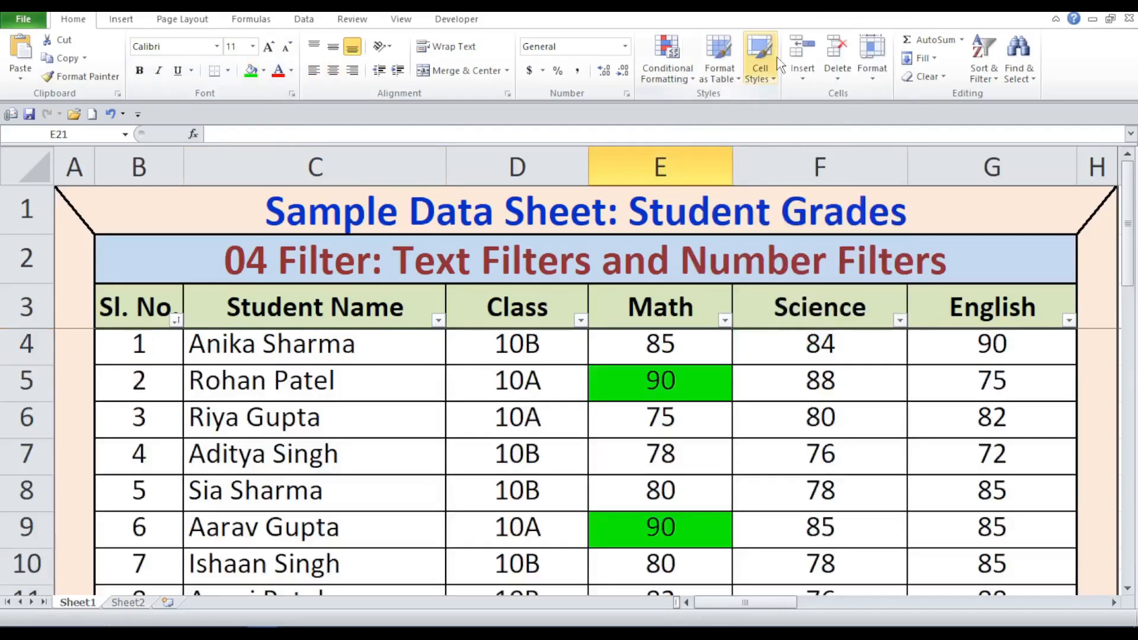
Filter the English column to show only the score 90 and check the matching student's name.
left_click(1068, 323)
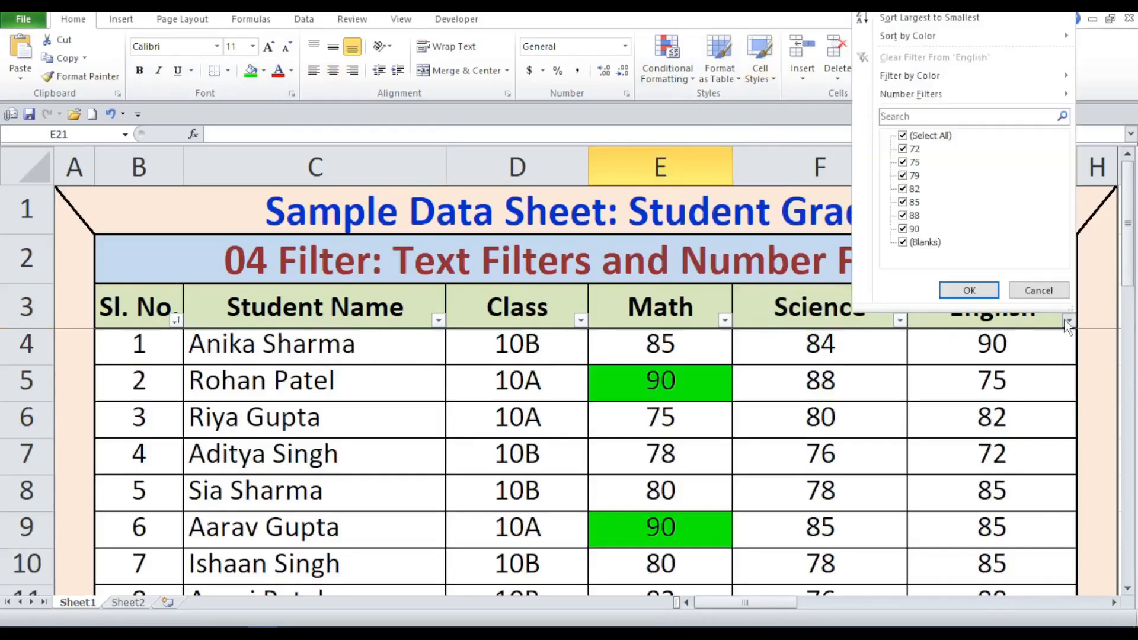
left_click(939, 138)
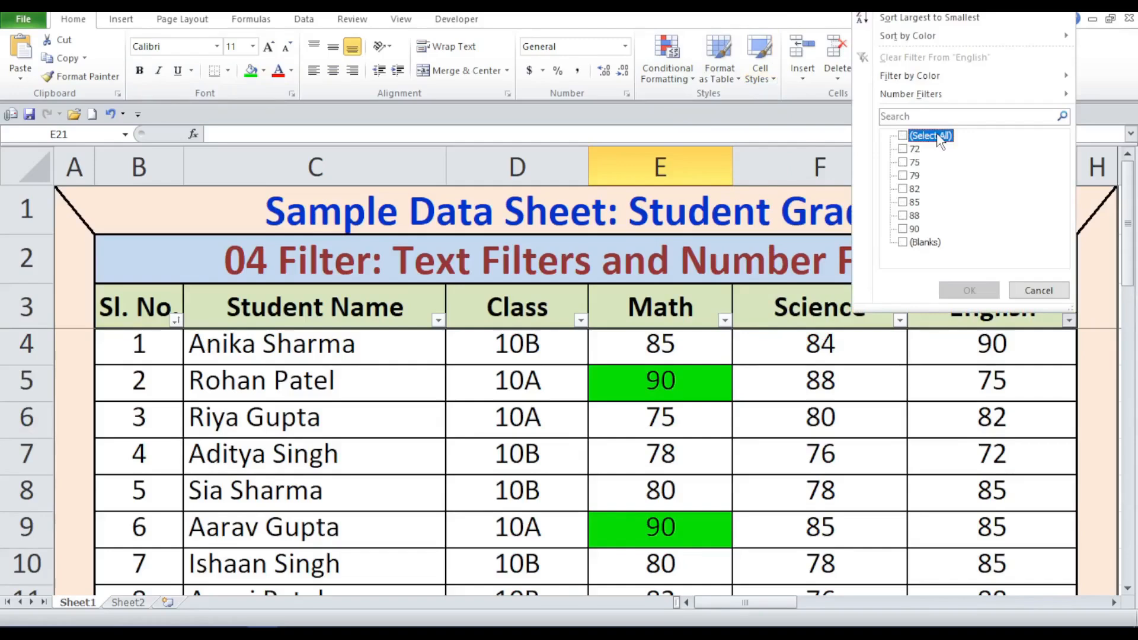
left_click(902, 229)
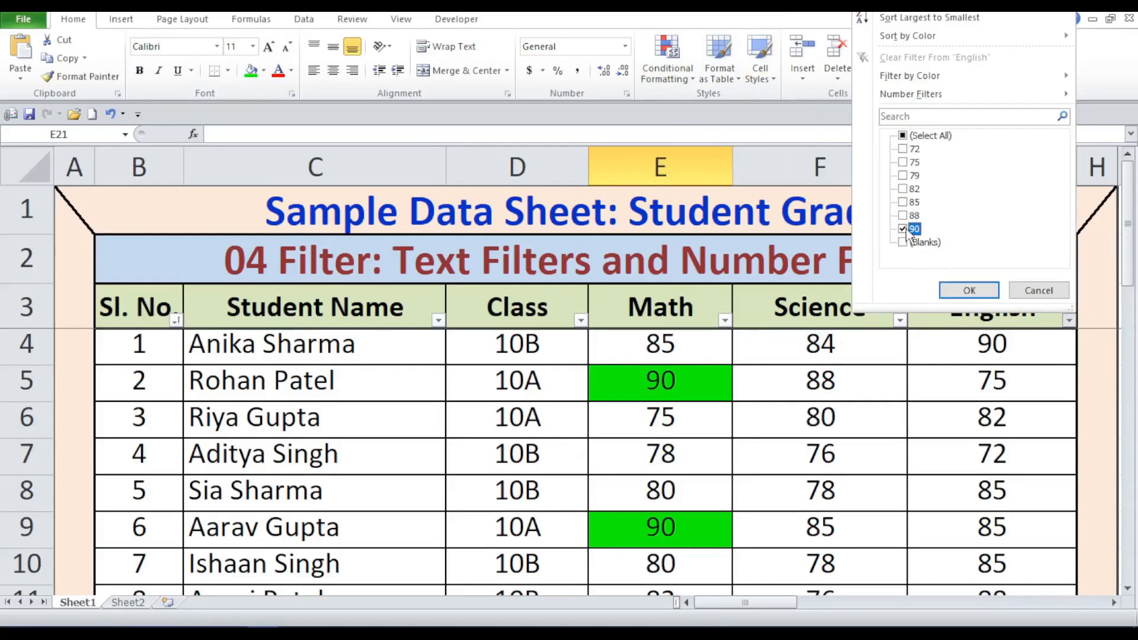
left_click(962, 292)
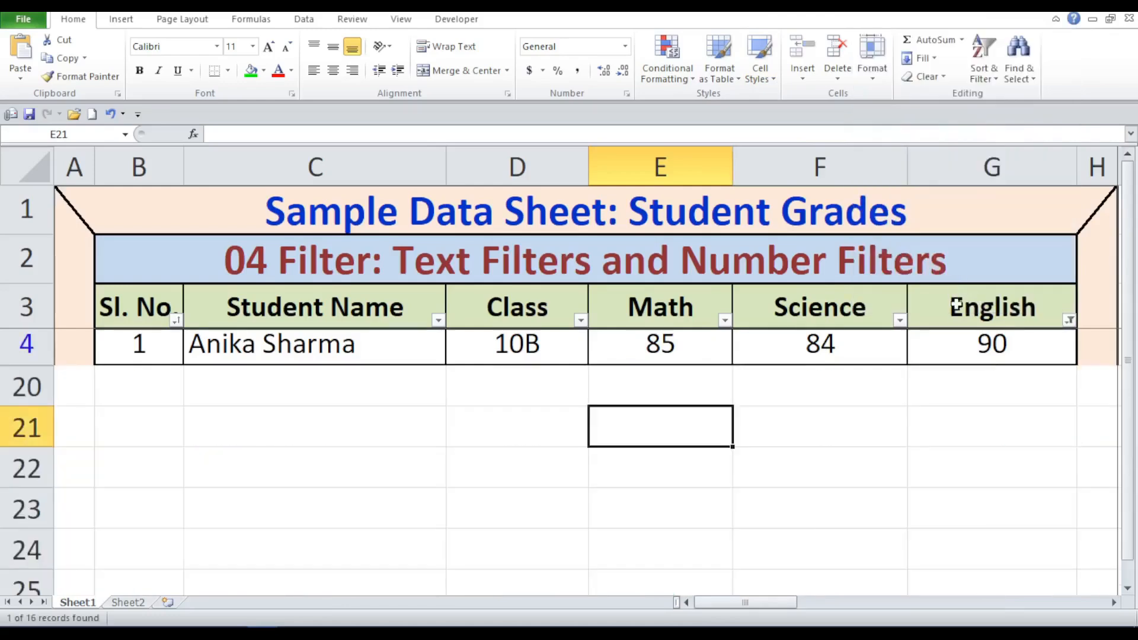
left_click(973, 336)
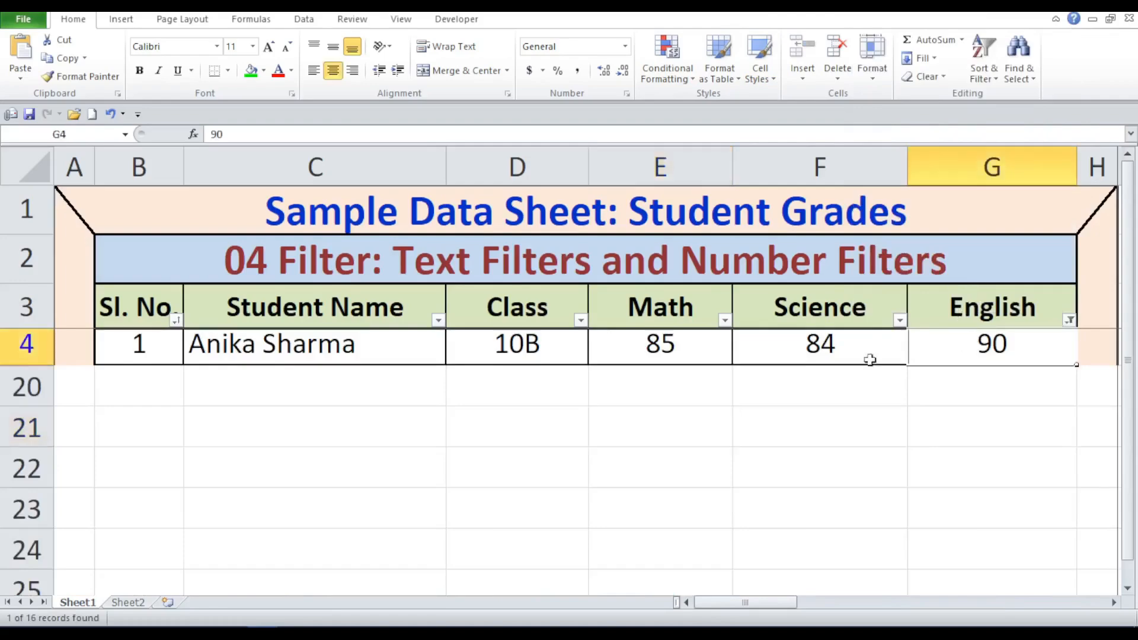
left_click(354, 348)
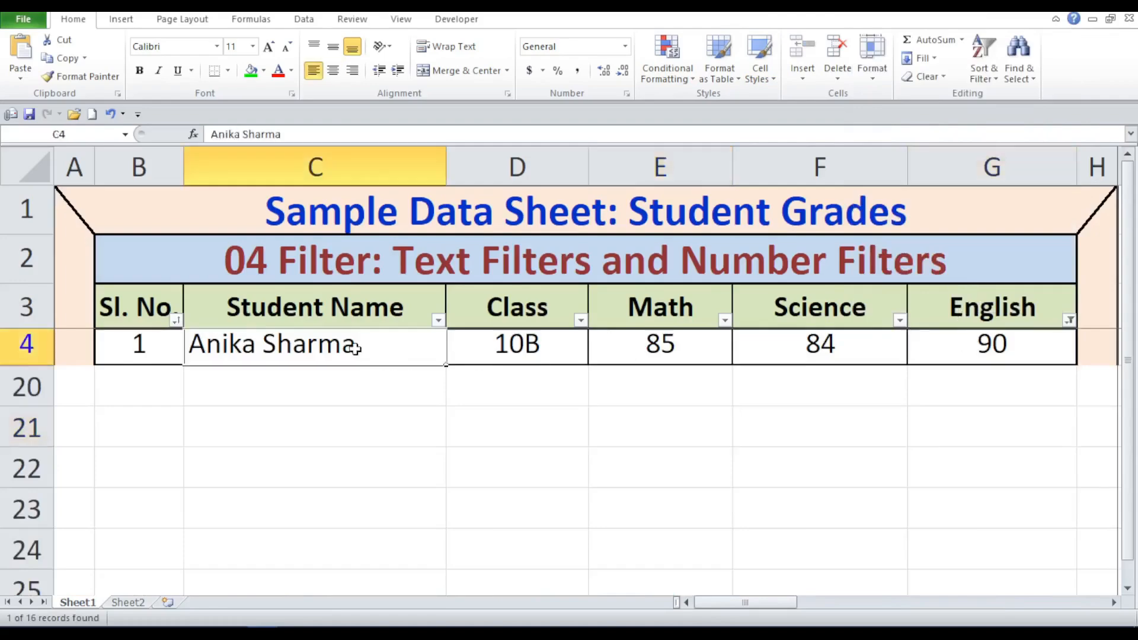
Fill the filtered English score of 90 with green, clear the English filter and review the highlighted scores in the full table.
left_click(971, 354)
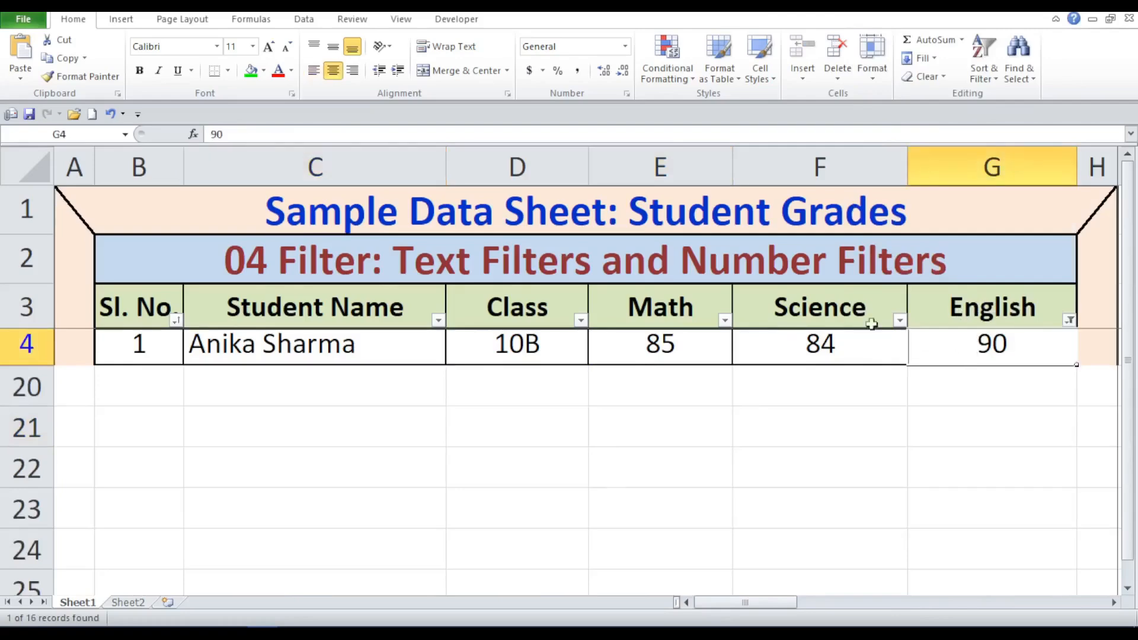
left_click(251, 71)
left_click(434, 464)
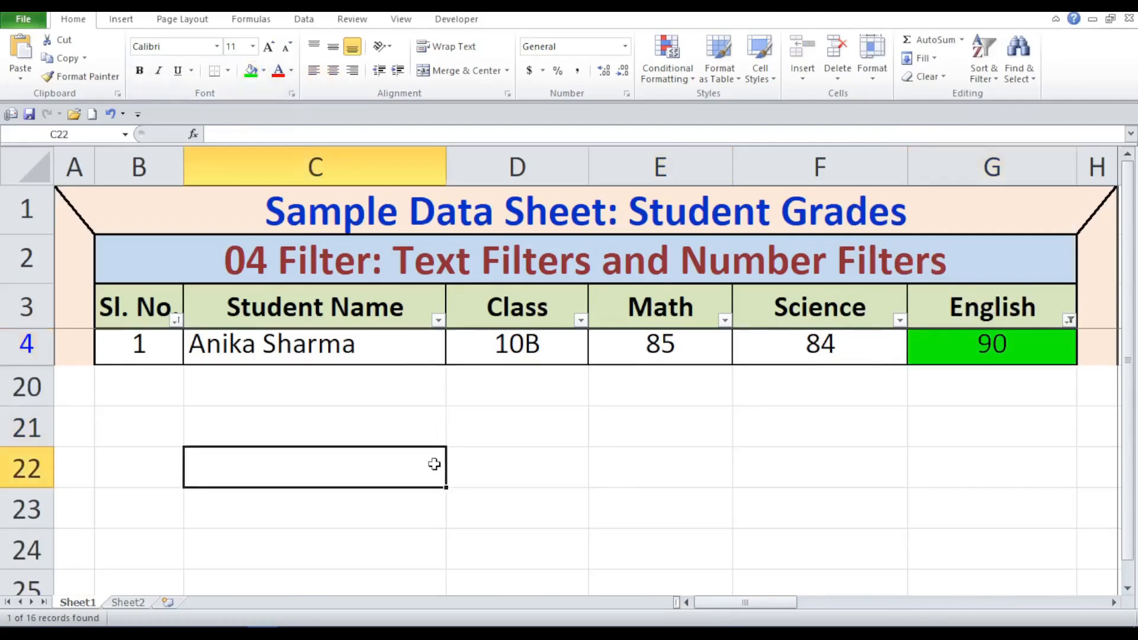
left_click(1069, 320)
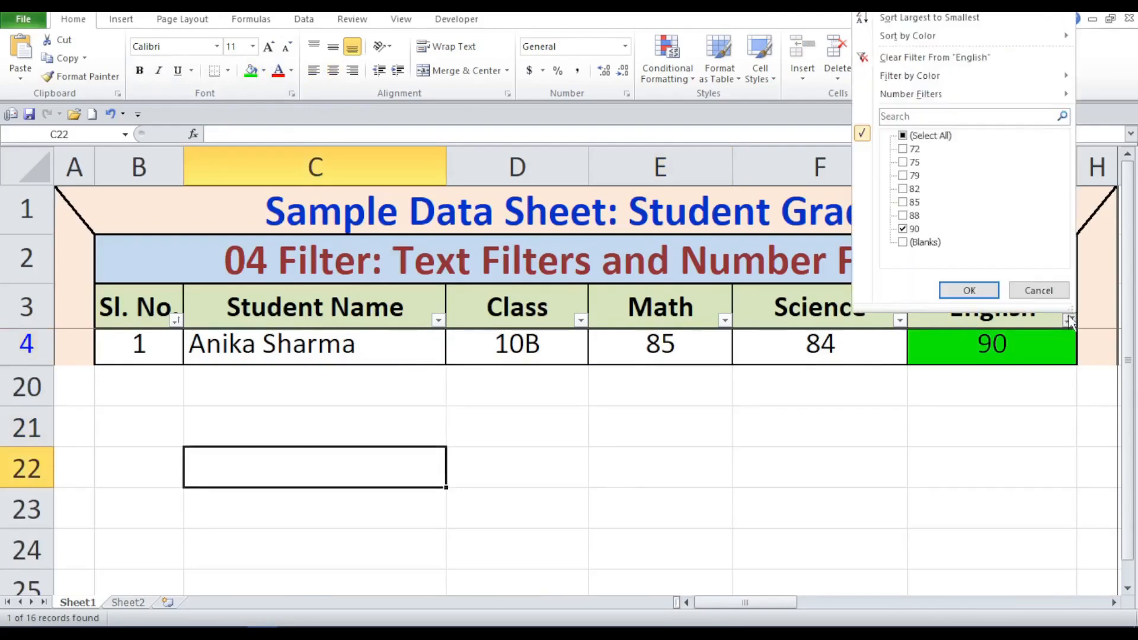
left_click(944, 60)
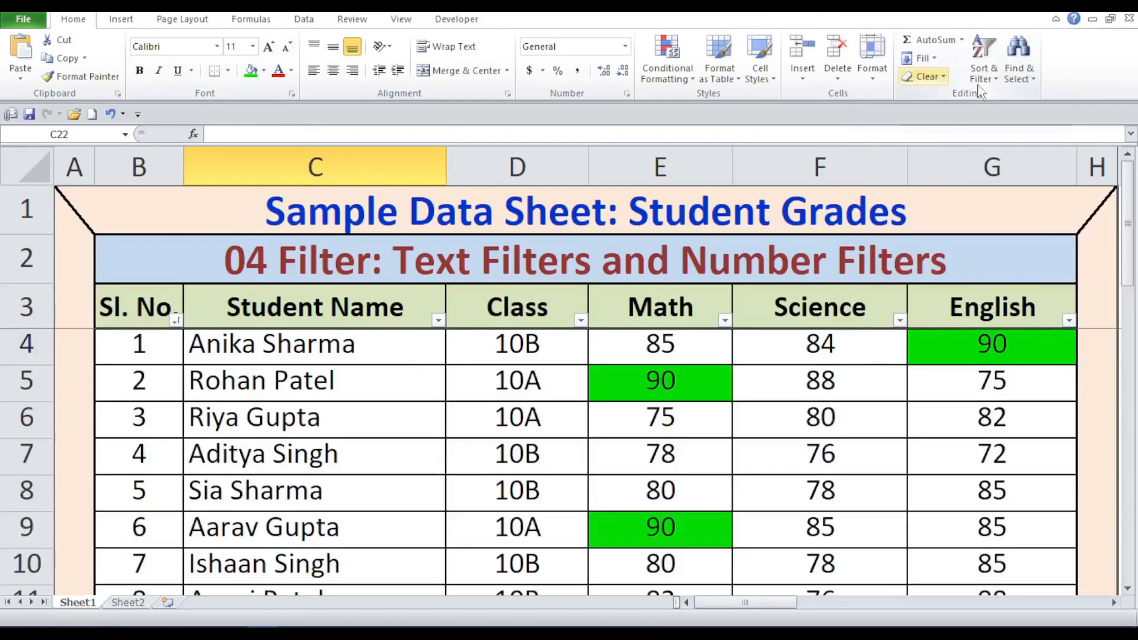
scroll(844, 391, "down", 3)
scroll(844, 390, "down", 1)
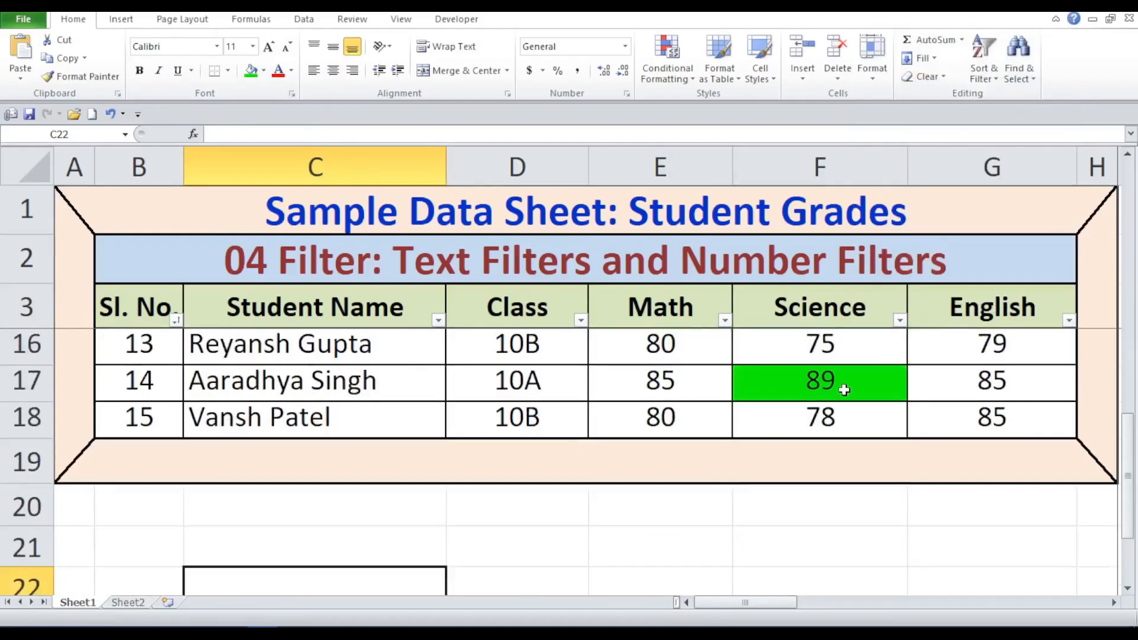
scroll(844, 390, "up", 4)
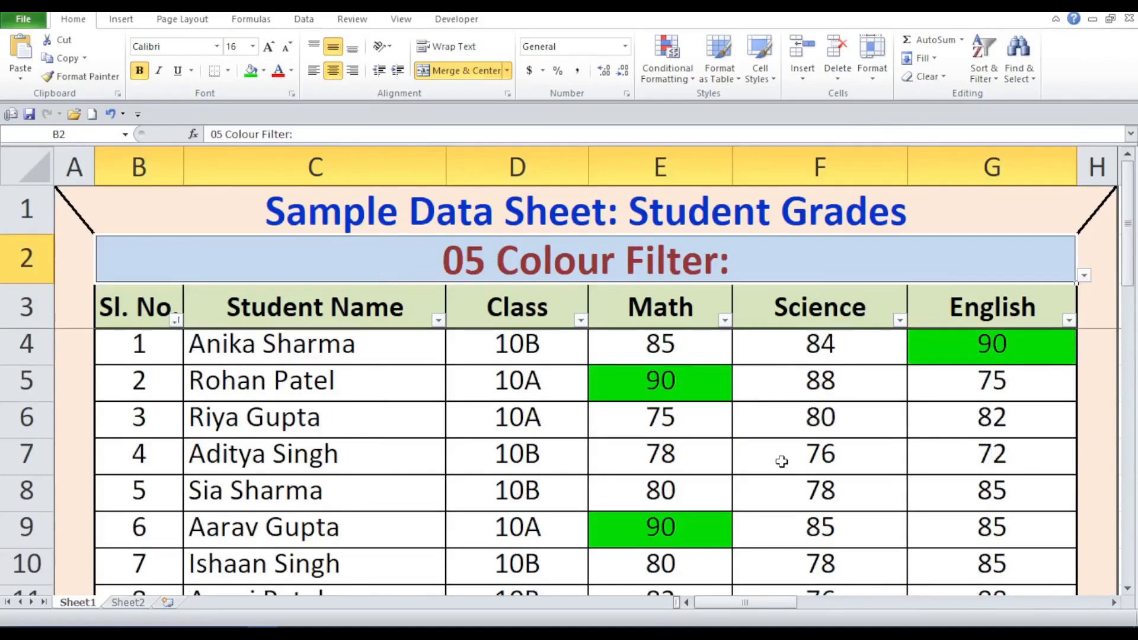
Filter the Math column by the green cell colour.
left_click(725, 321)
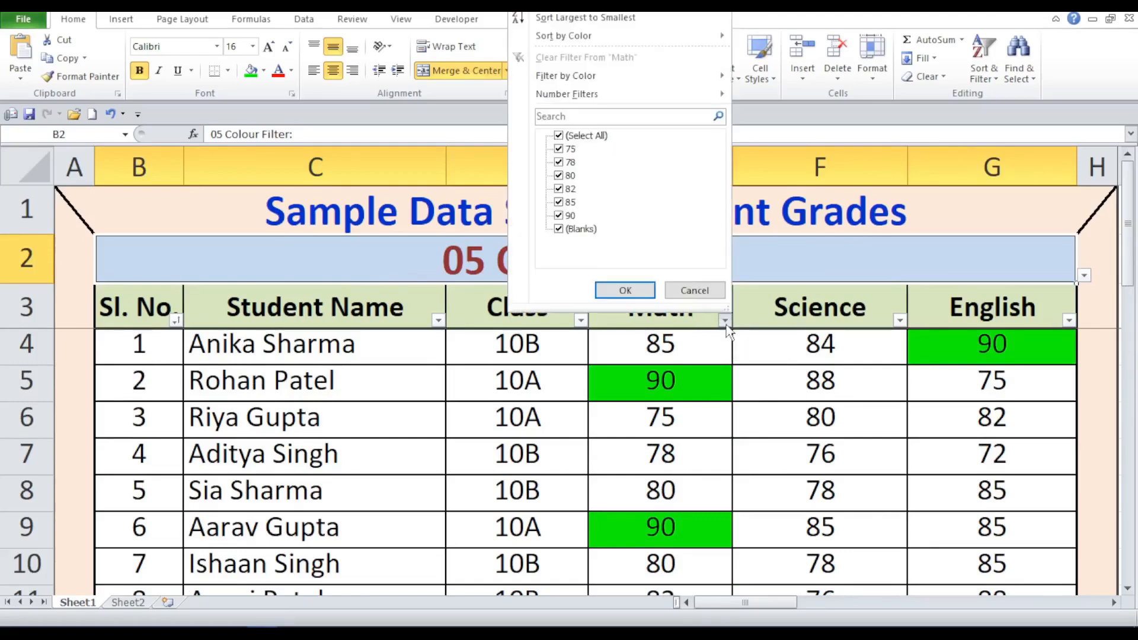
mouse_move(622, 75)
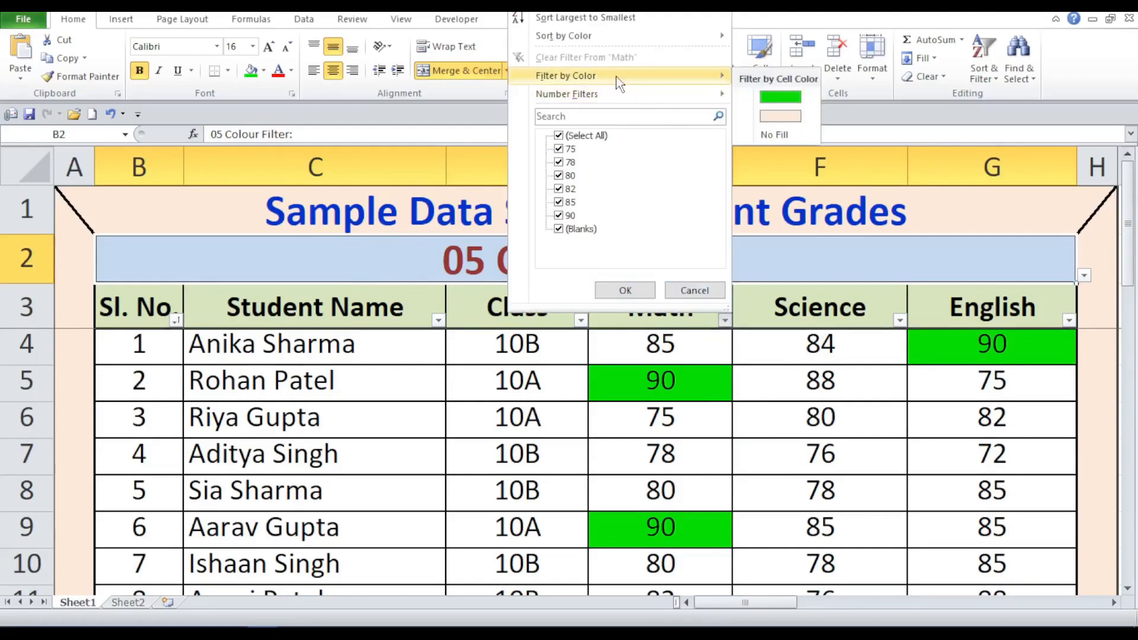
left_click(765, 99)
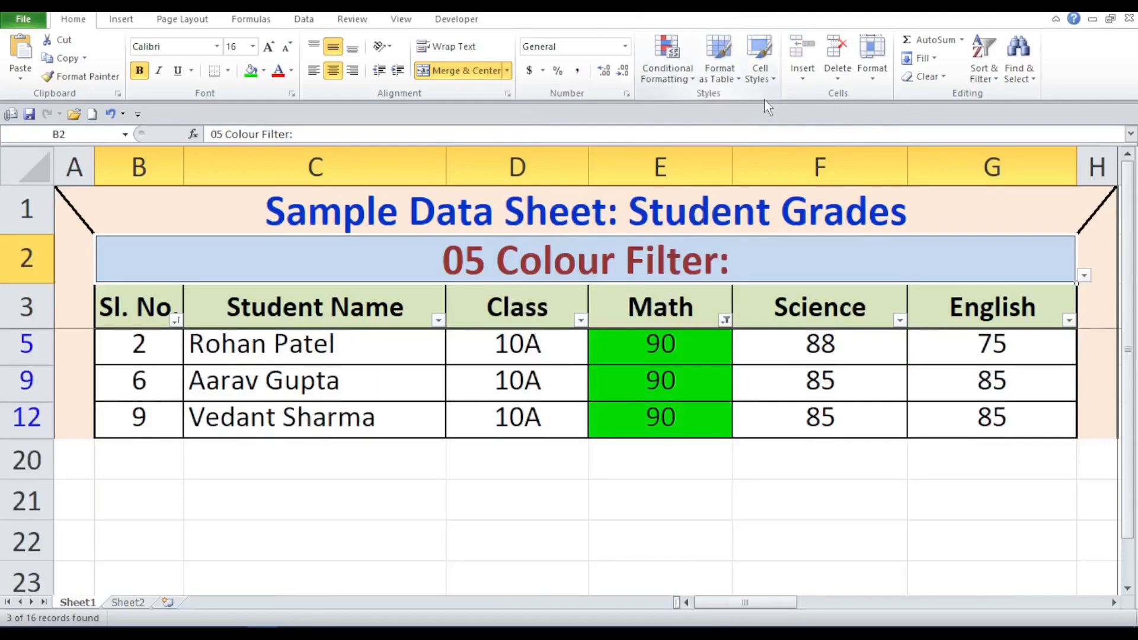
left_click(725, 321)
left_click(723, 320)
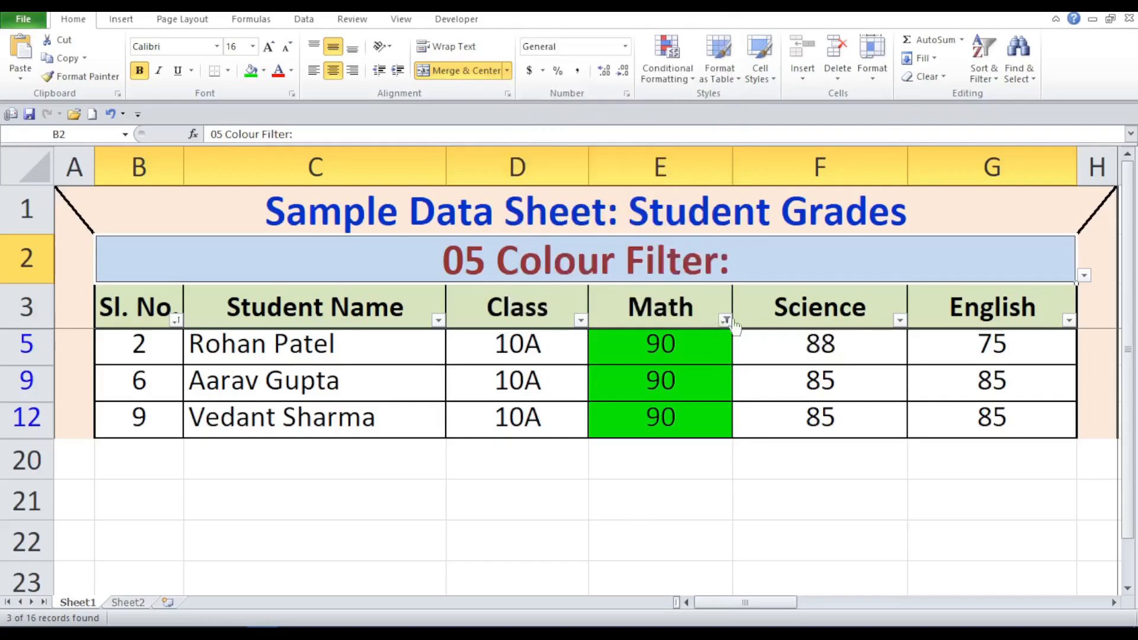
left_click(900, 322)
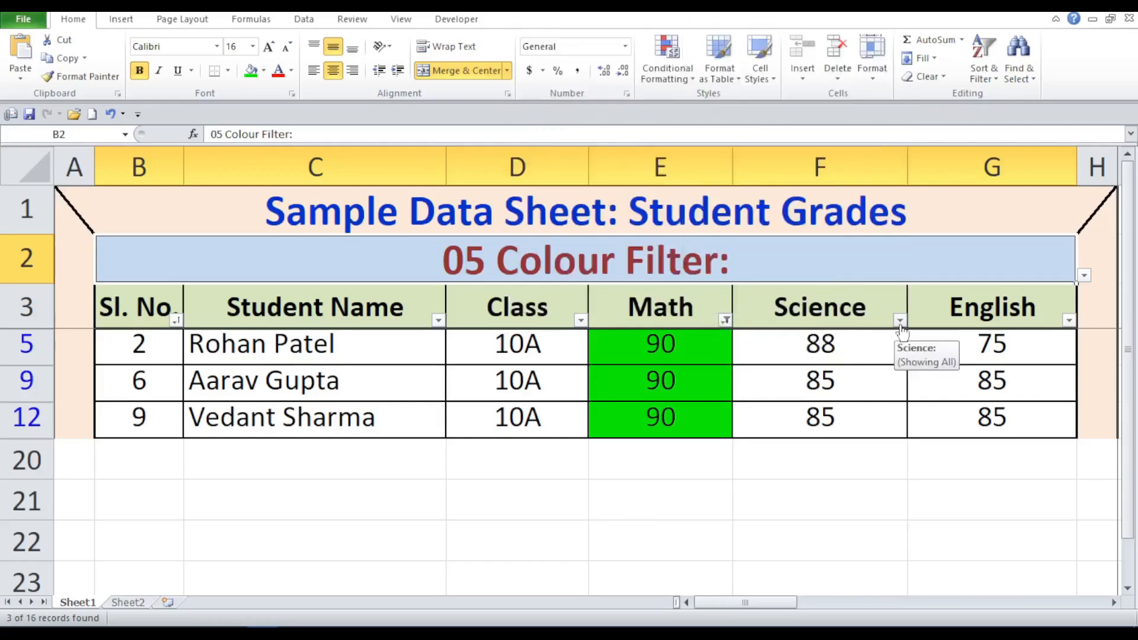
left_click(726, 320)
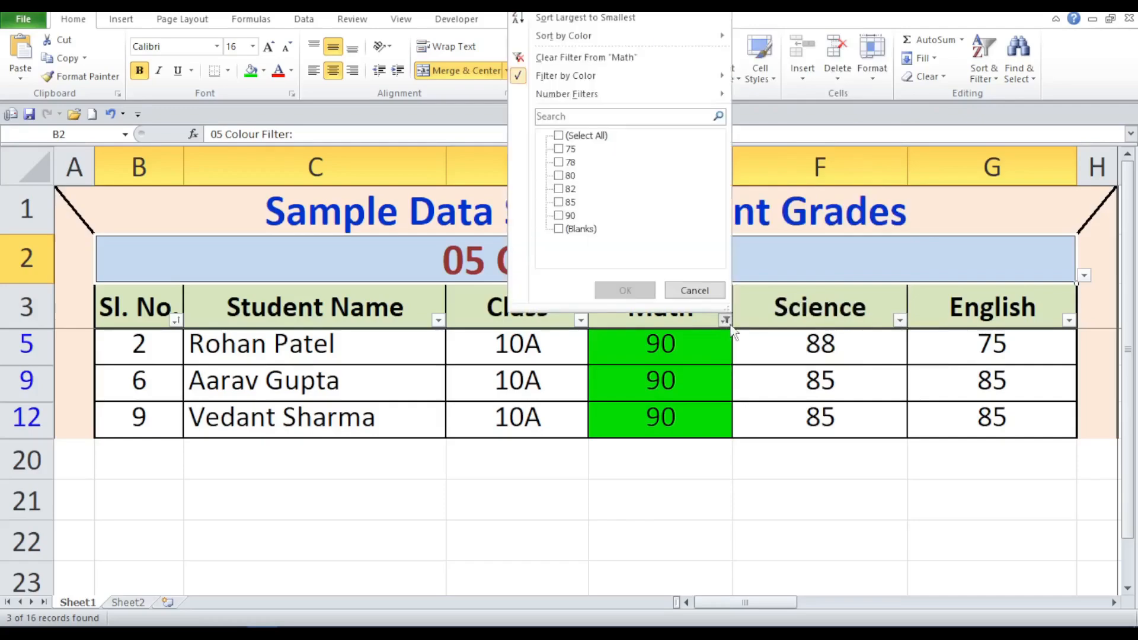
left_click(1007, 314)
left_click(1069, 320)
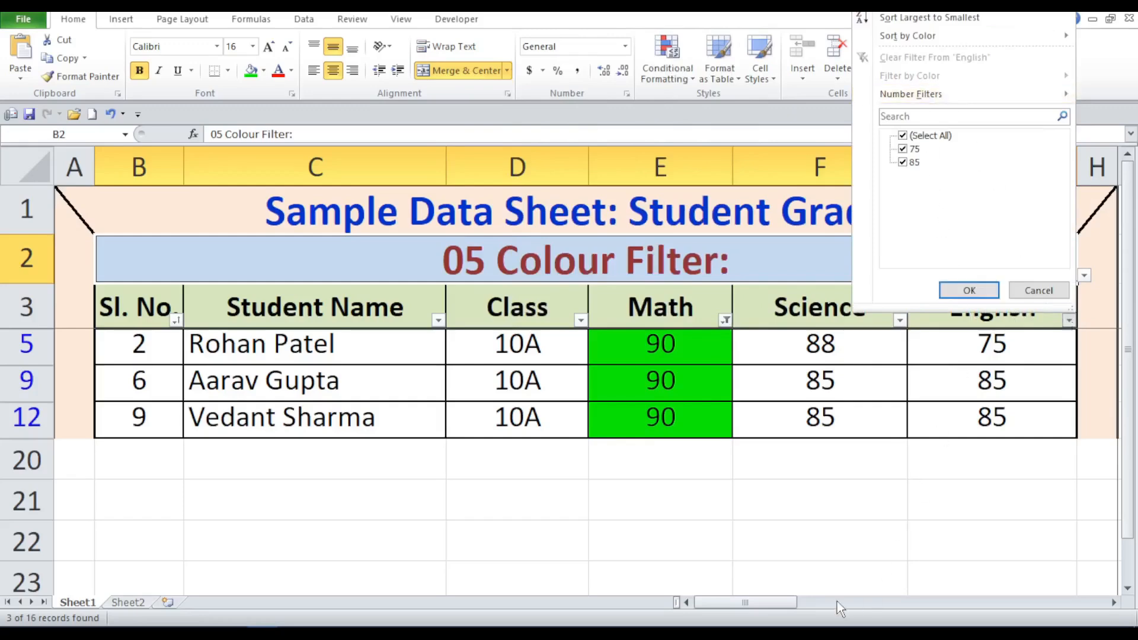
left_click(729, 532)
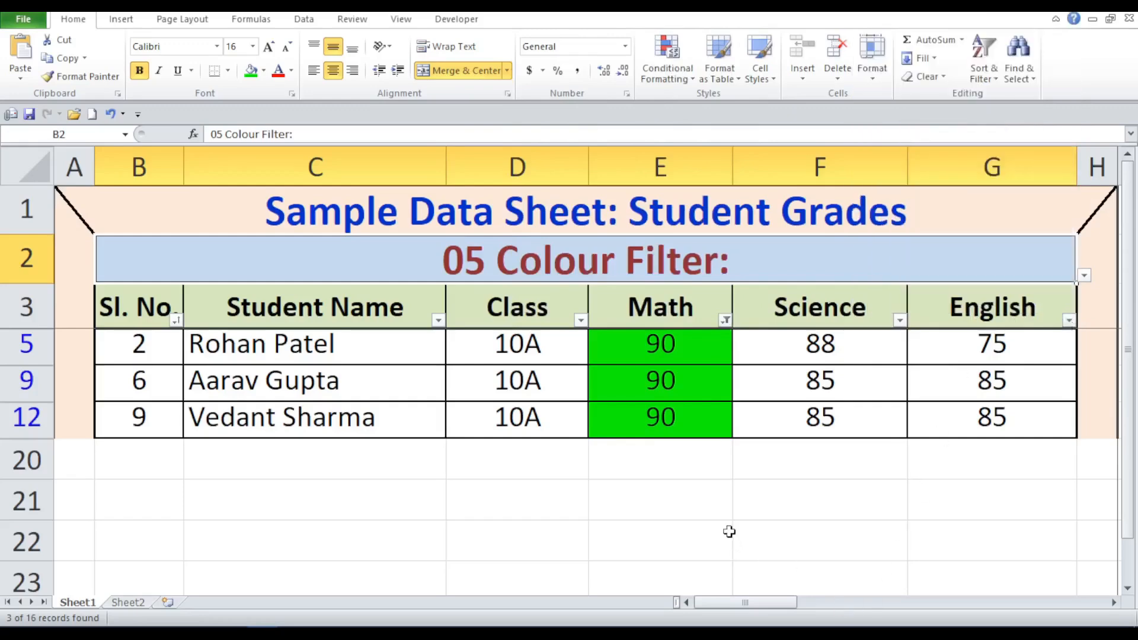